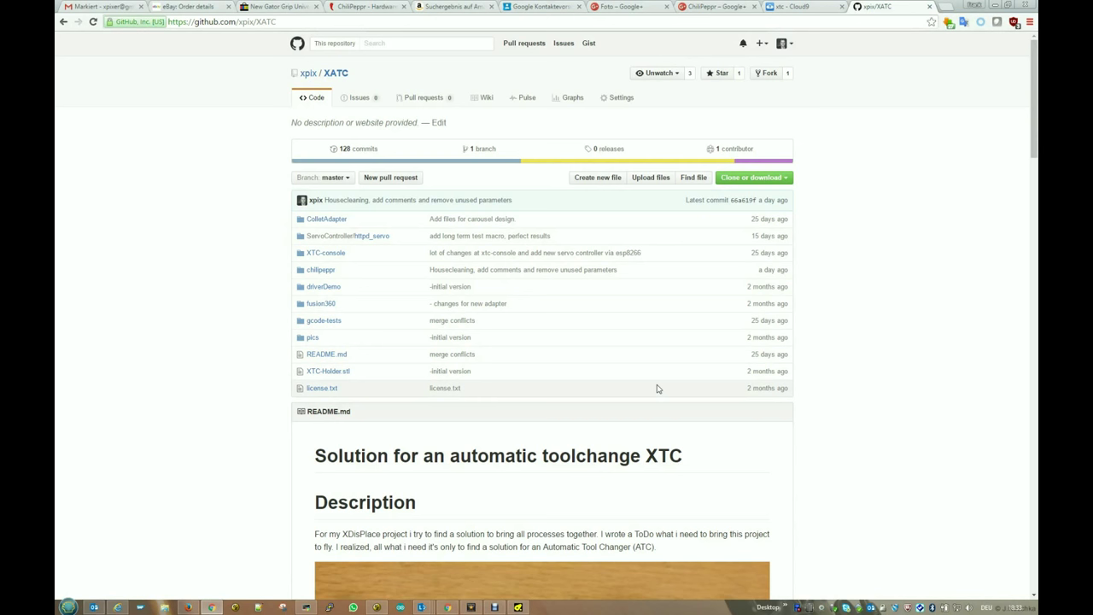
# Skim the XATC repository's README and open the ColletAdapter folder.
pyautogui.scroll(-8, 716, 399)
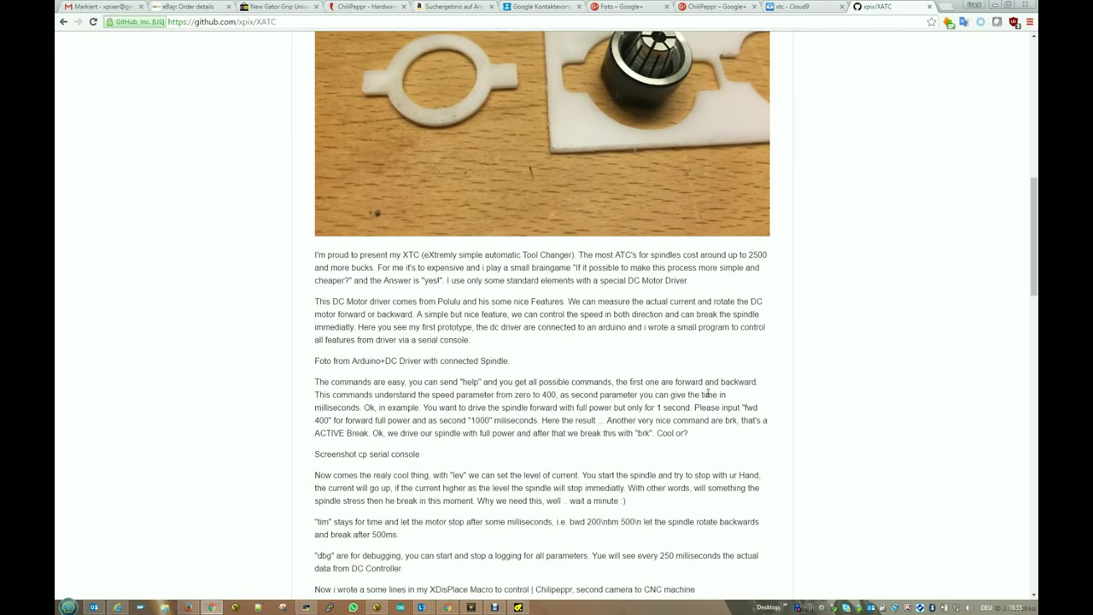
pyautogui.scroll(-2, 711, 395)
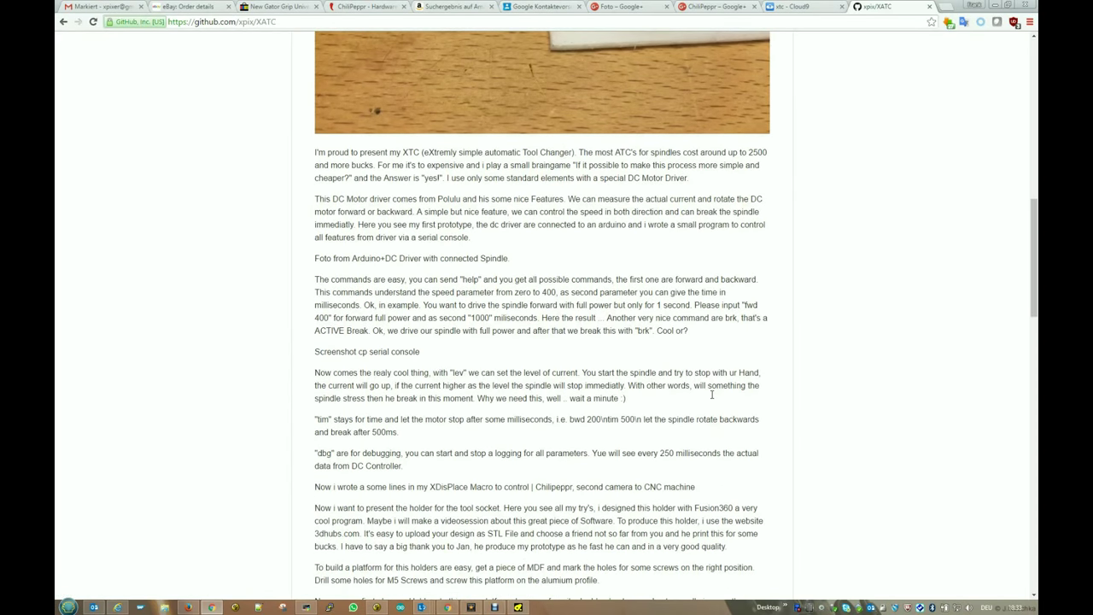
pyautogui.scroll(-3, 711, 395)
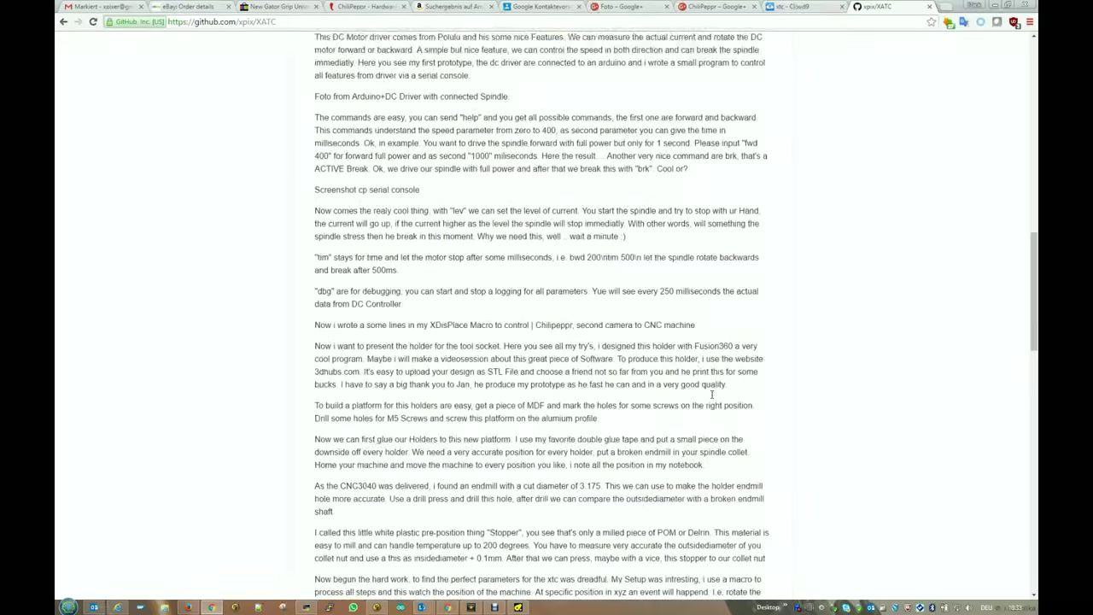
pyautogui.scroll(5, 711, 395)
pyautogui.scroll(10, 712, 395)
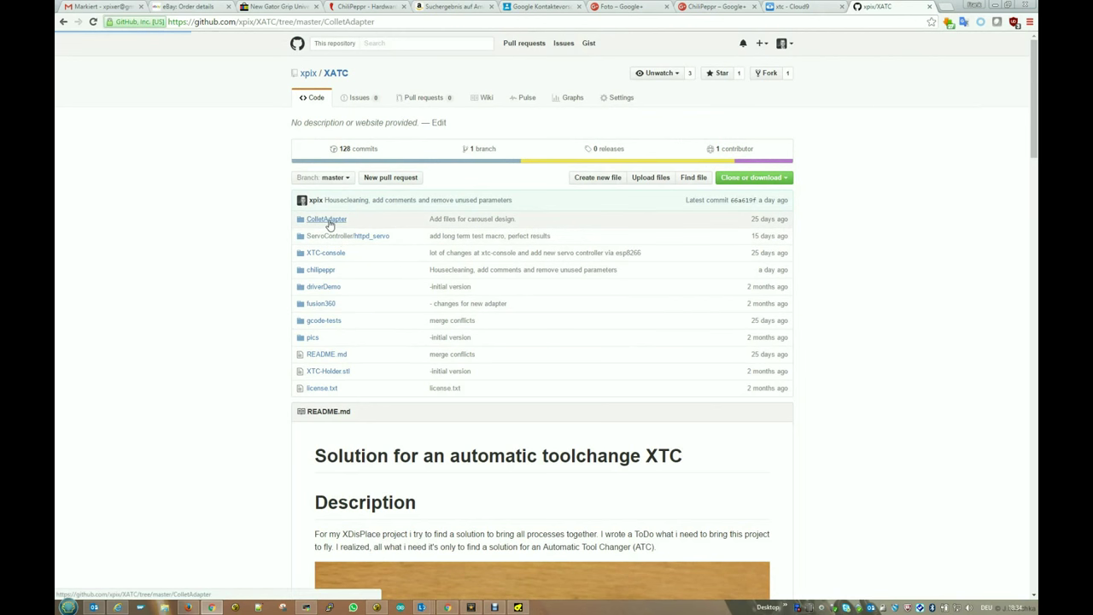
pyautogui.click(328, 220)
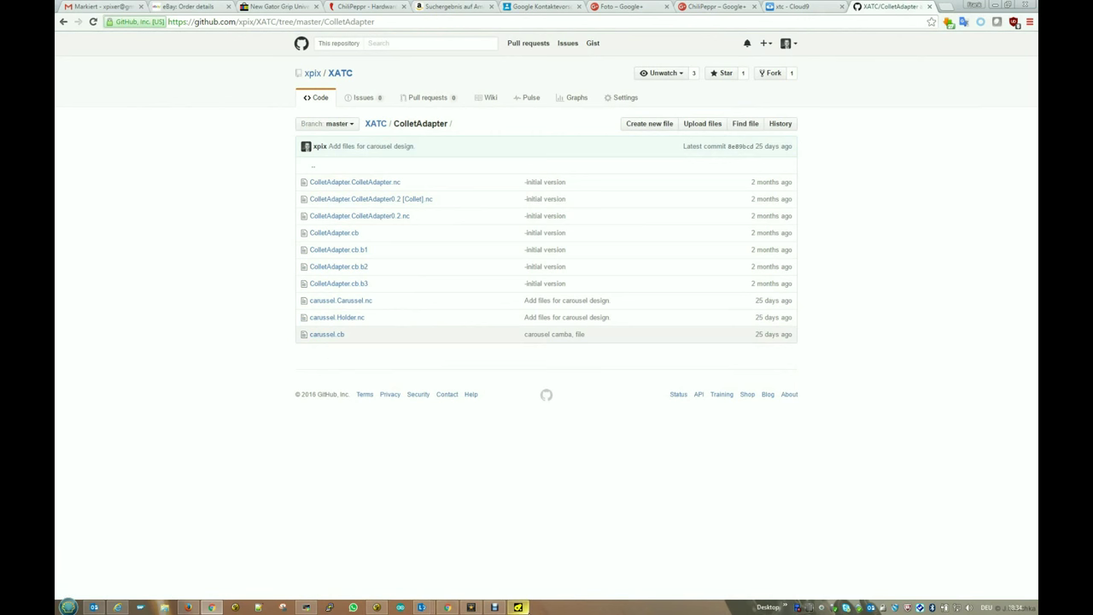
# Switch to CamBam and inspect several of the tool holder circles on the werkstueck layer of the carussel drawing.
pyautogui.click(518, 607)
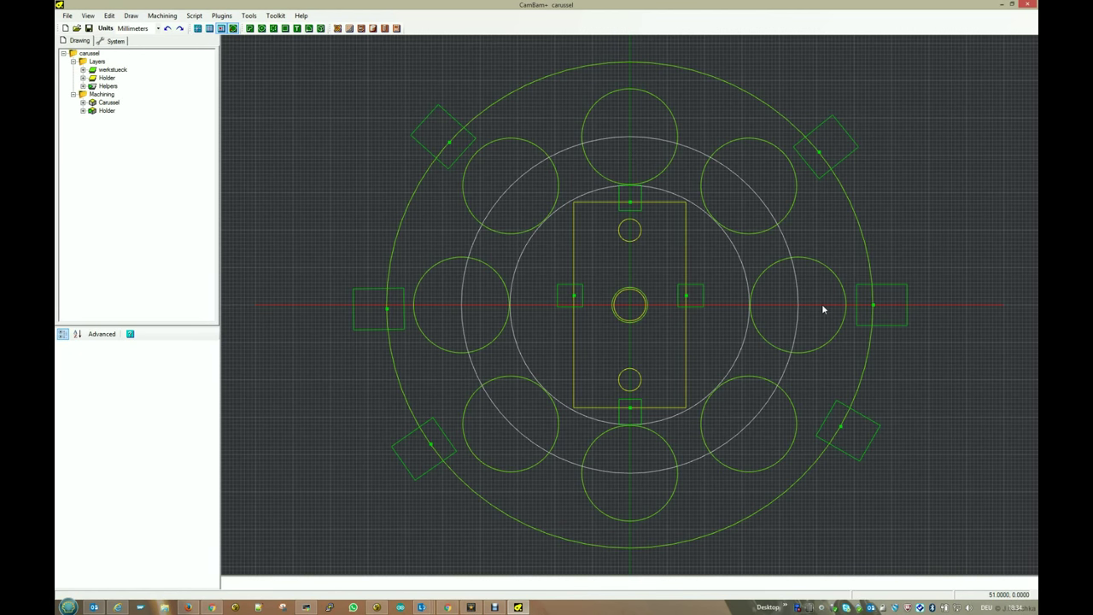
pyautogui.click(824, 270)
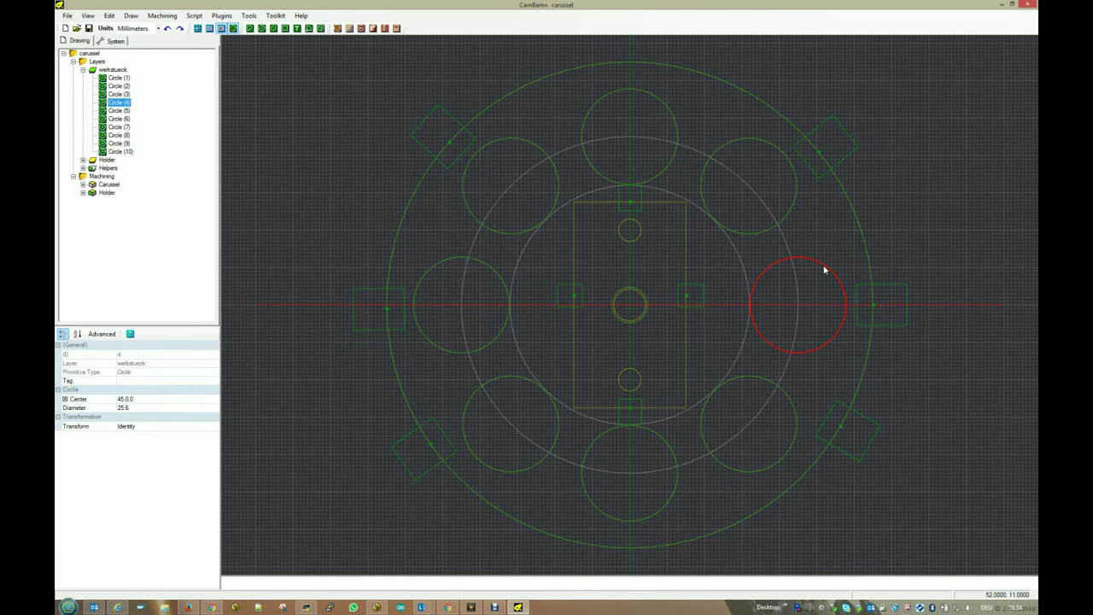
pyautogui.click(788, 398)
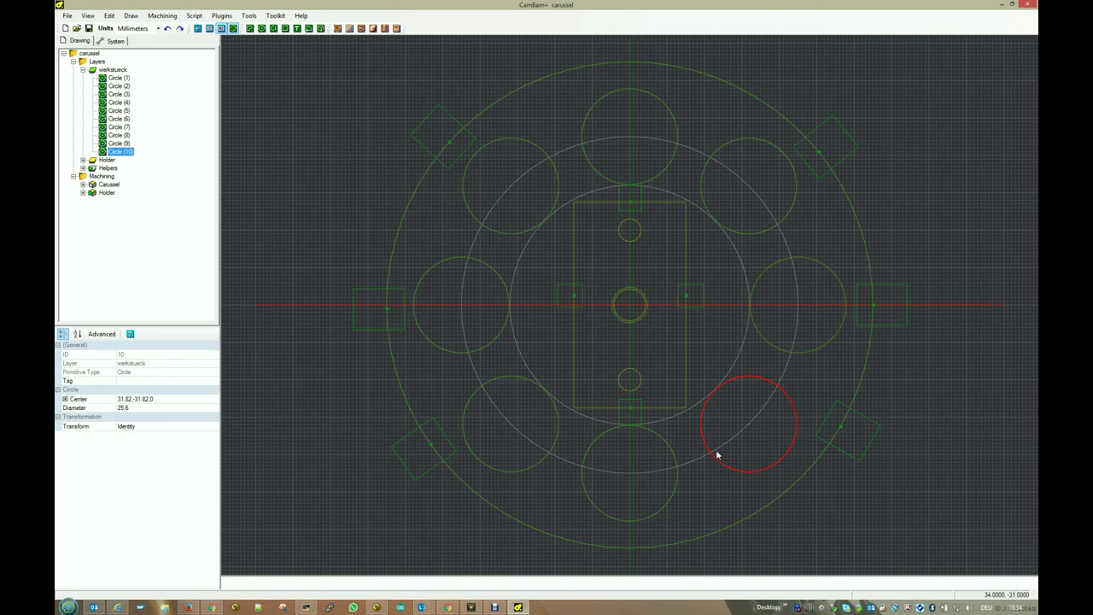
pyautogui.click(680, 476)
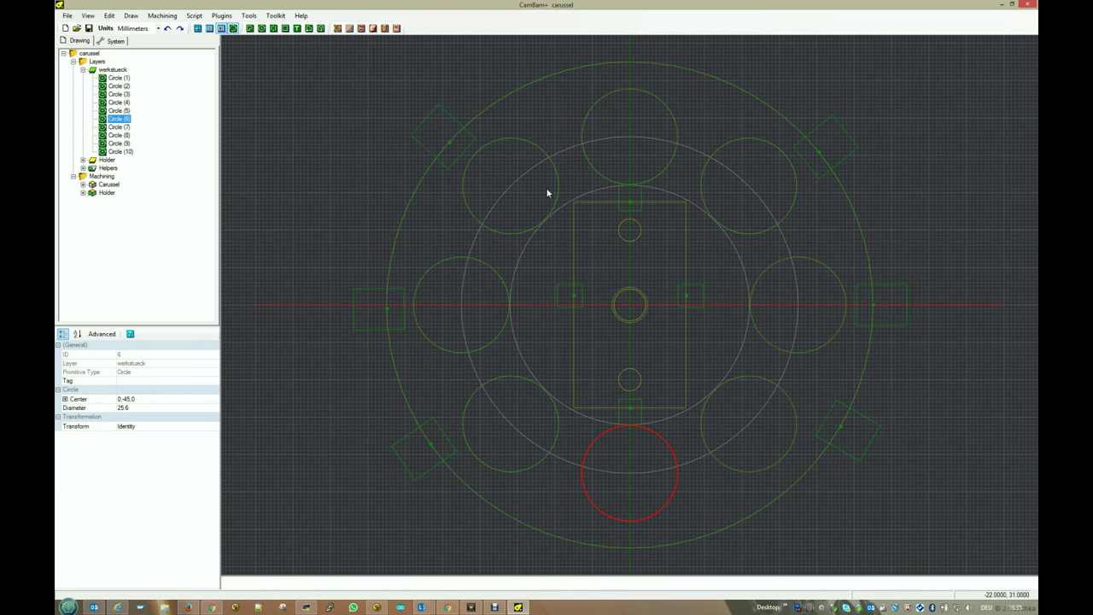
pyautogui.click(703, 160)
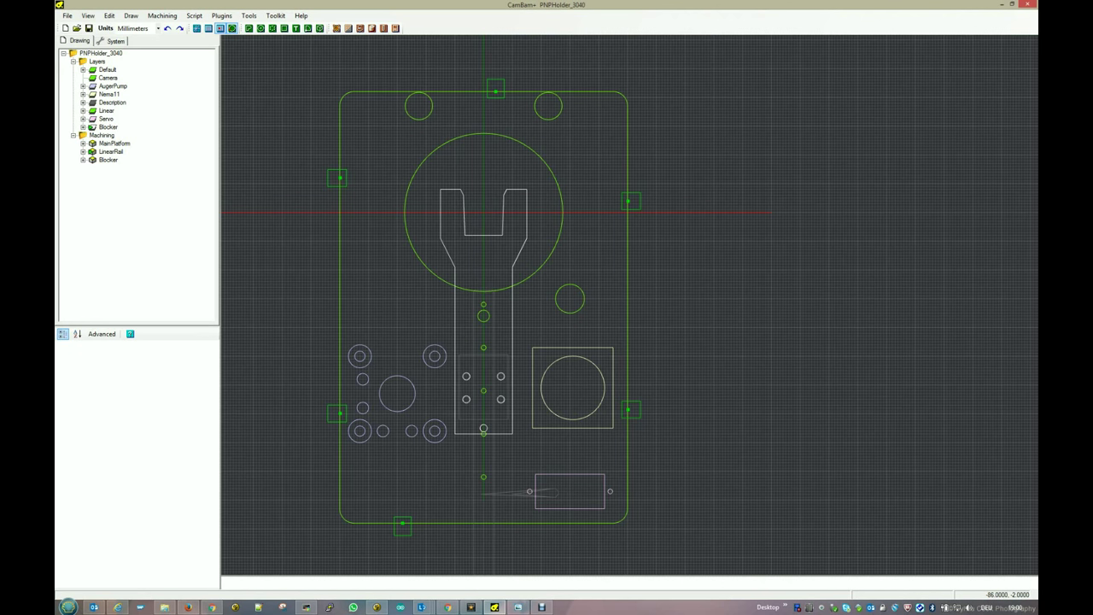
pyautogui.click(537, 607)
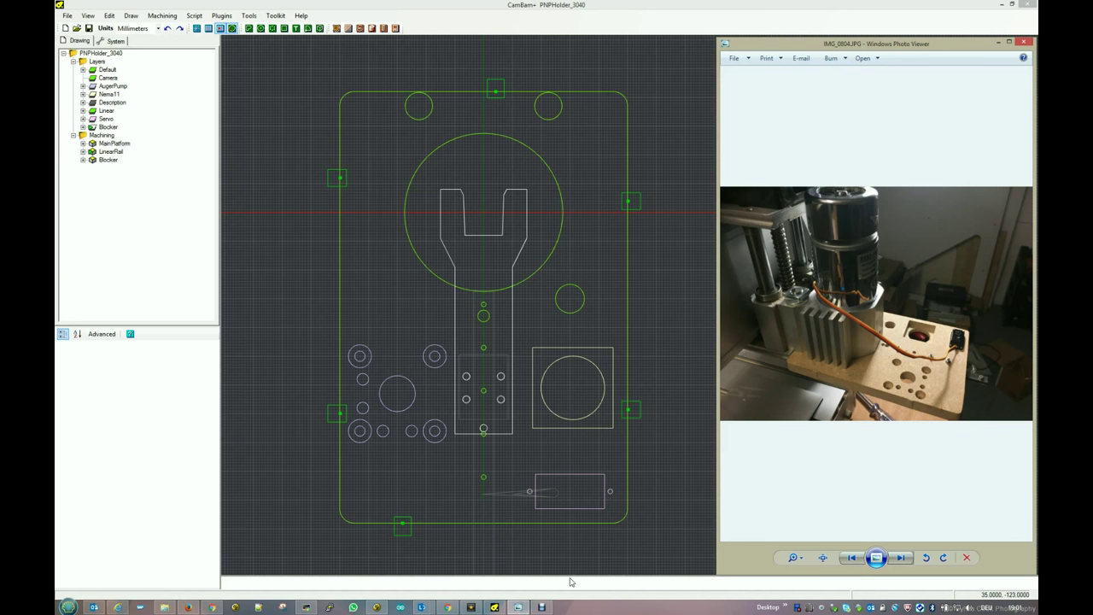
pyautogui.click(541, 607)
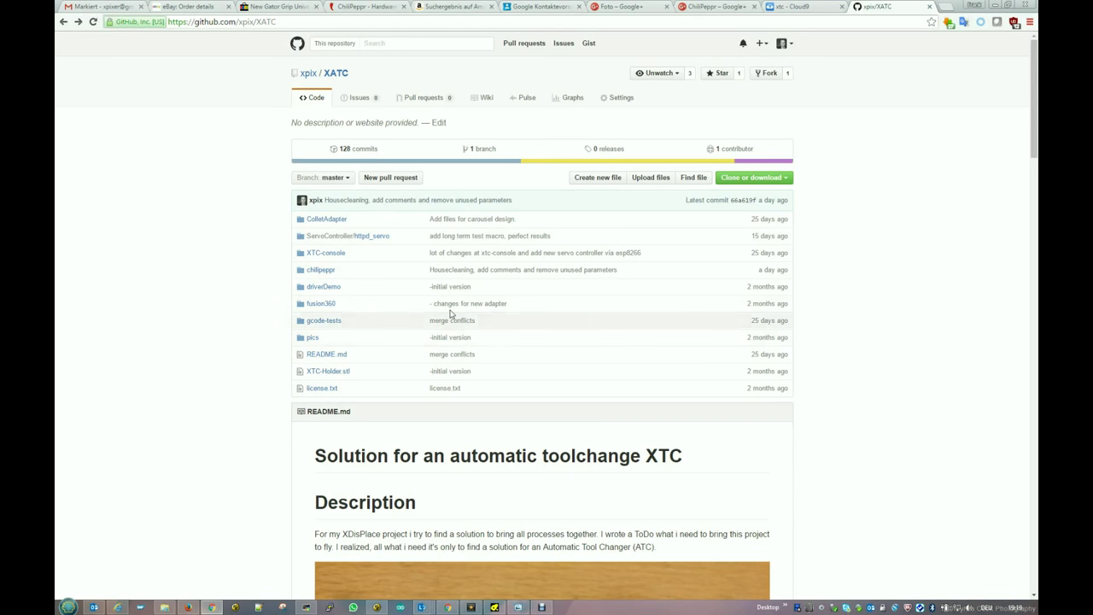
# Open httpd_servo.ino from the ServoController/httpd_servo folder and highlight the example servo request URL in the code comment.
pyautogui.click(369, 238)
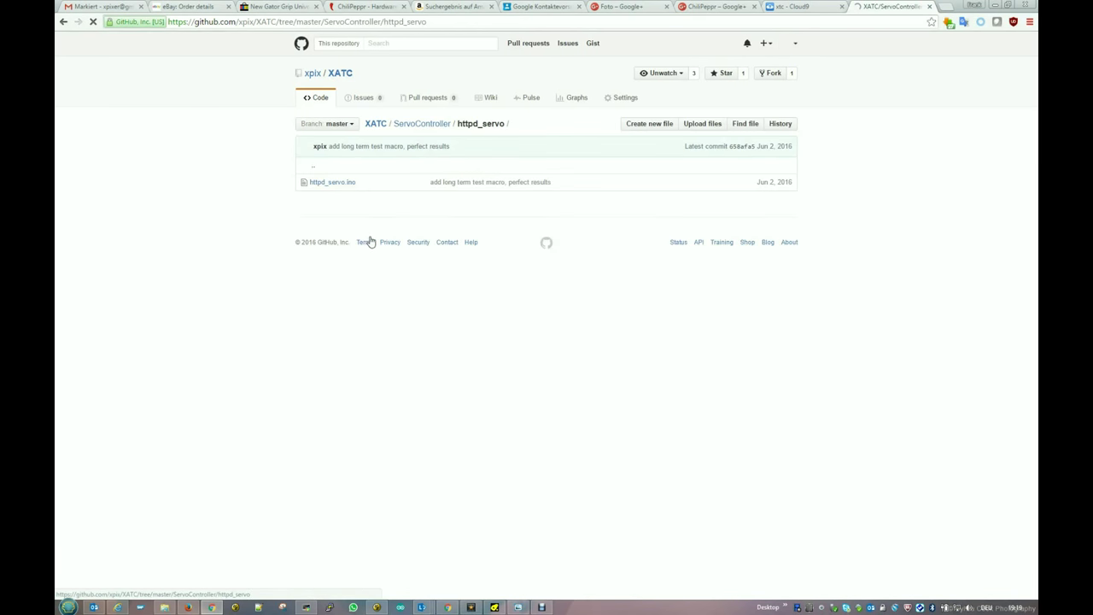
pyautogui.click(336, 182)
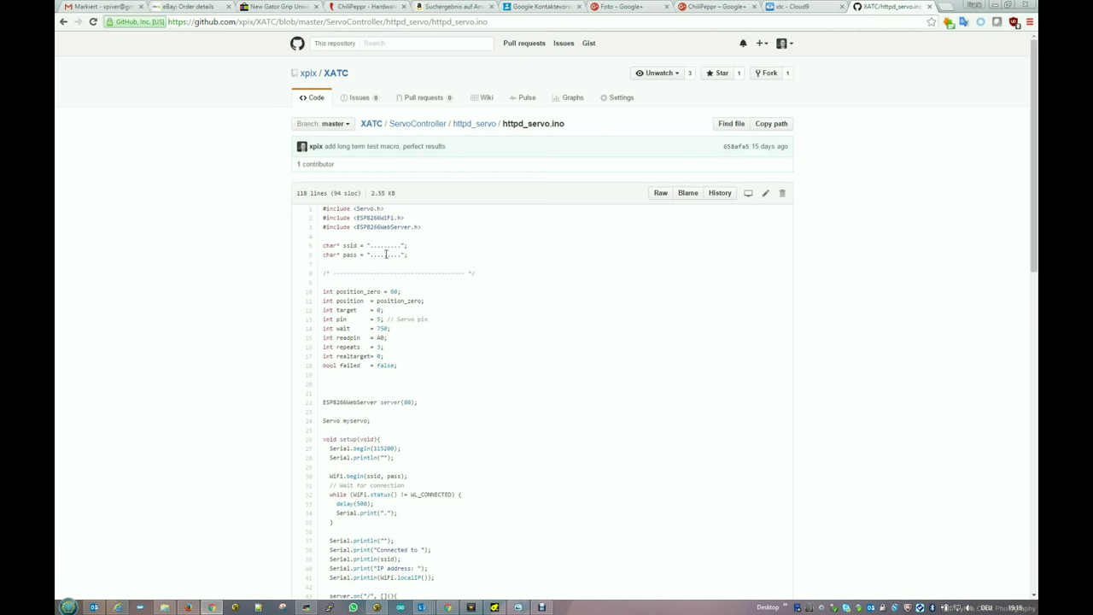
pyautogui.scroll(-5, 410, 348)
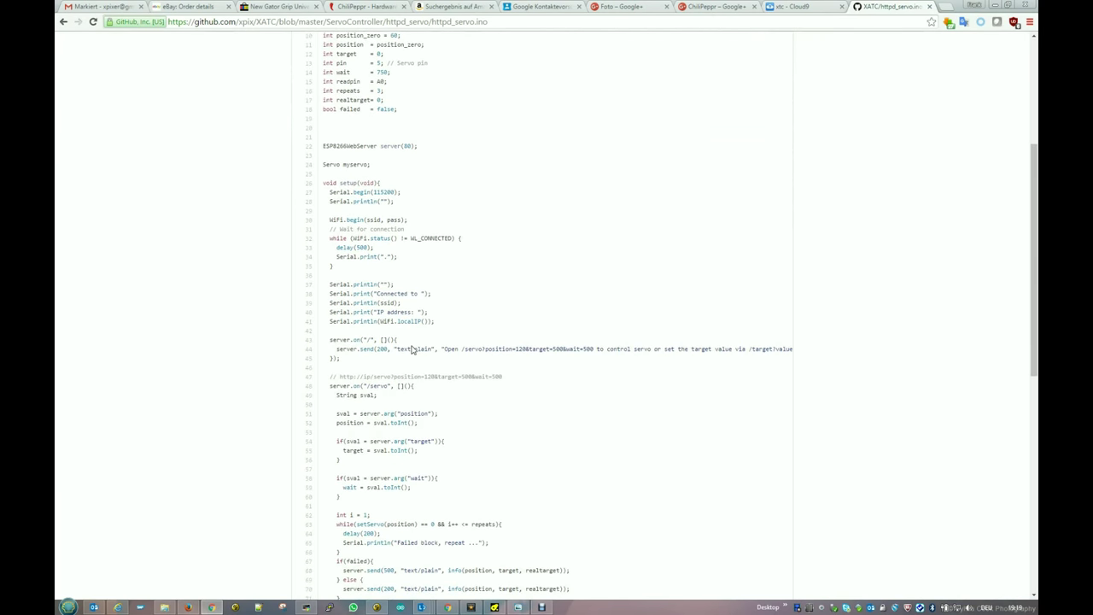
pyautogui.scroll(-4, 411, 348)
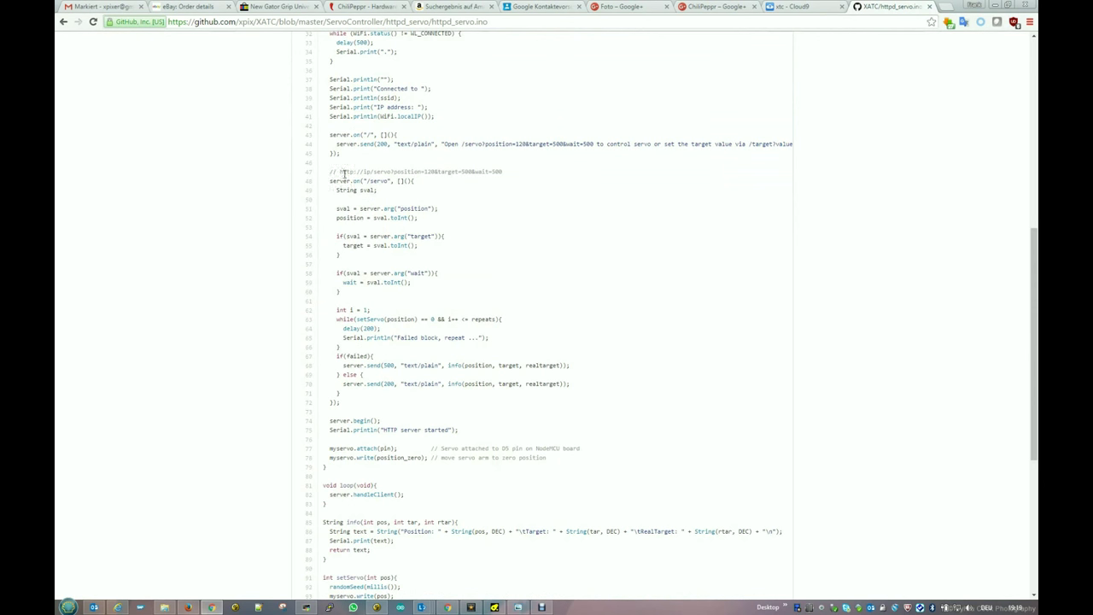
pyautogui.moveTo(342, 172); pyautogui.dragTo(507, 172)
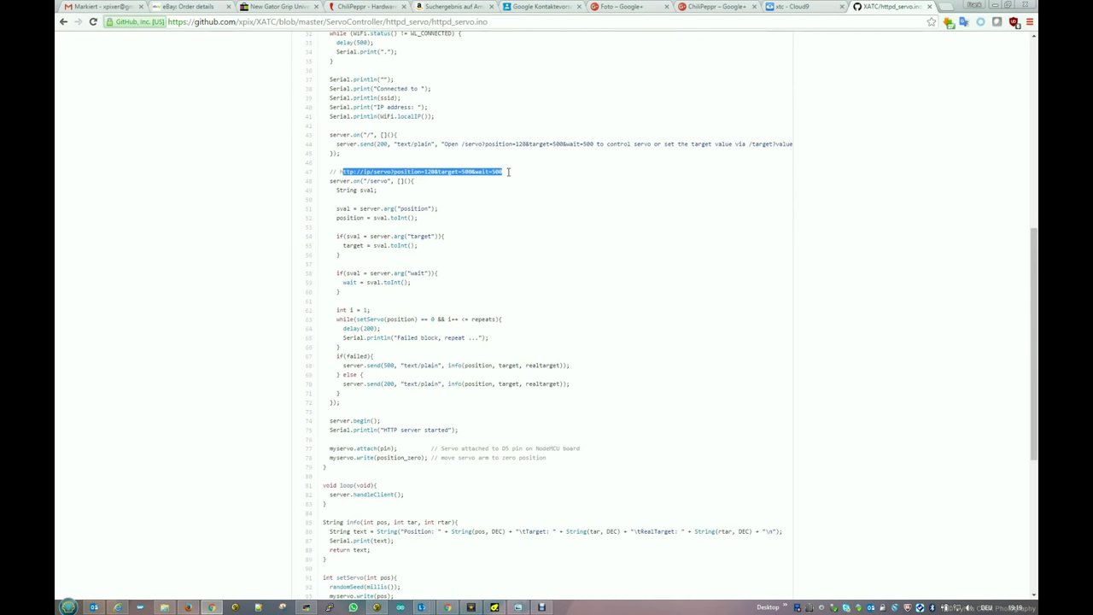
pyautogui.moveTo(339, 171); pyautogui.dragTo(373, 167)
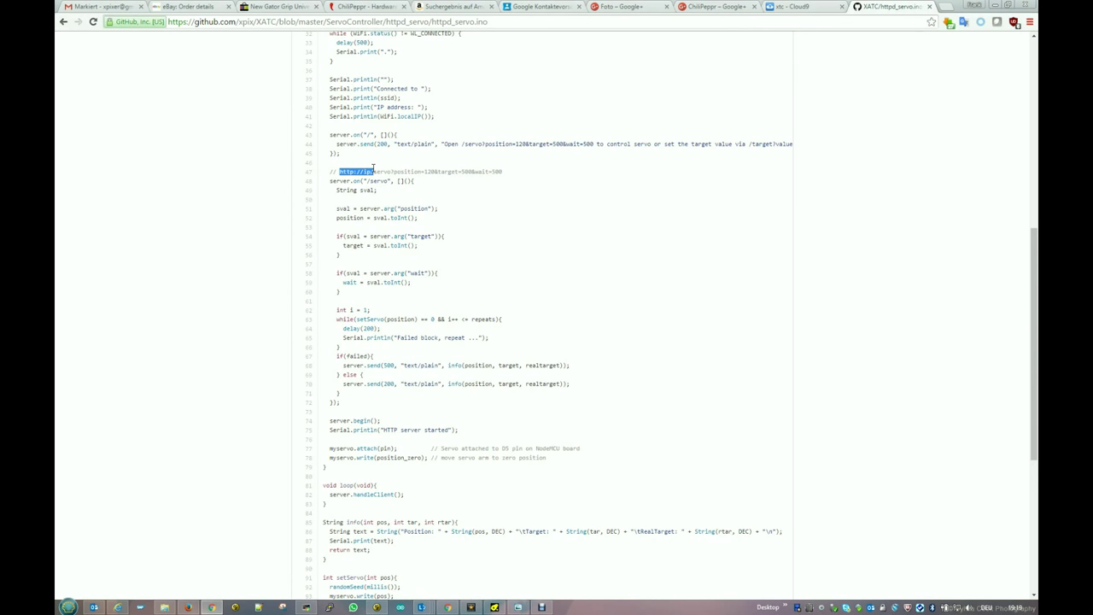
pyautogui.moveTo(373, 167); pyautogui.dragTo(502, 171)
# Examine how the servo code handles the target, wait and position arguments, down to the setServo function.
pyautogui.click(490, 200)
pyautogui.doubleClick(427, 237)
pyautogui.moveTo(427, 237); pyautogui.dragTo(426, 224)
pyautogui.doubleClick(418, 273)
pyautogui.doubleClick(412, 209)
pyautogui.scroll(-4, 437, 271)
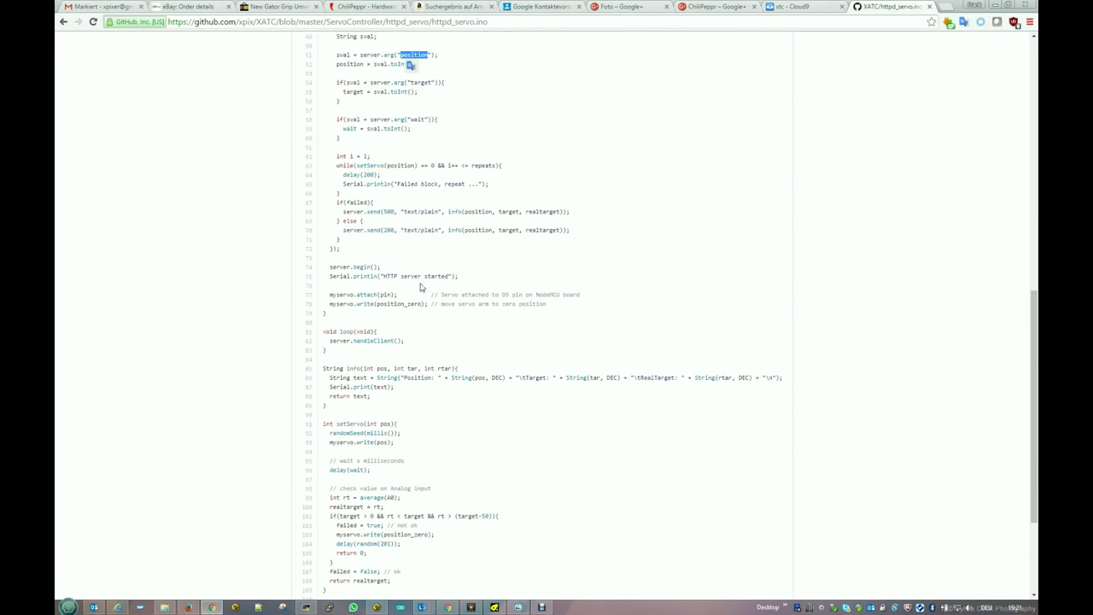
pyautogui.click(344, 276)
pyautogui.scroll(-3, 408, 328)
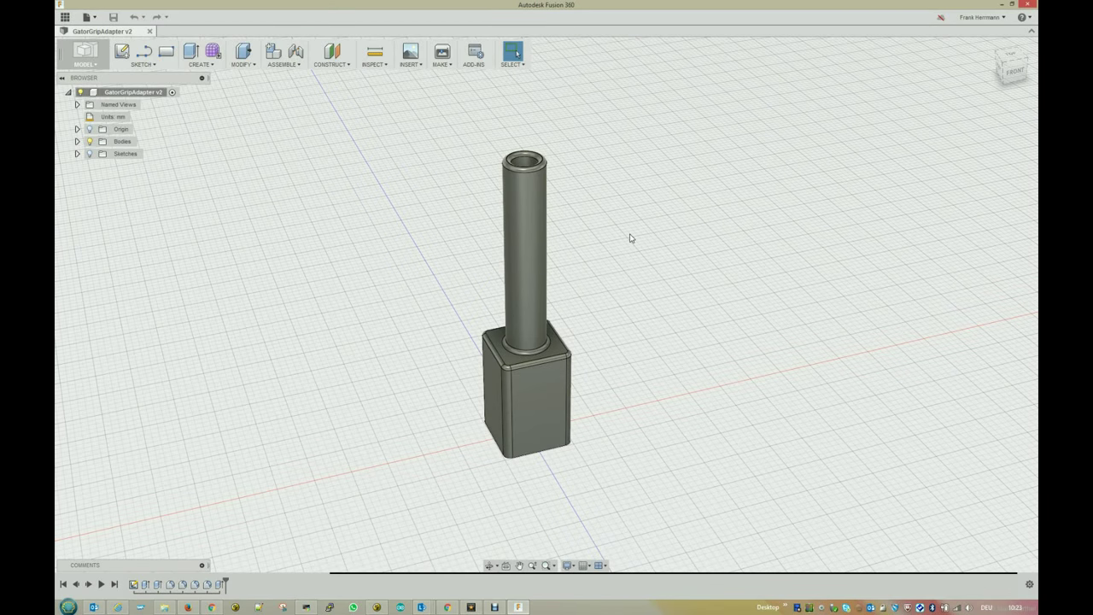
# Display the GatorGripAdapter model in the Shaded with Hidden Edges visual style and examine it from above.
pyautogui.scroll(3, 619, 246)
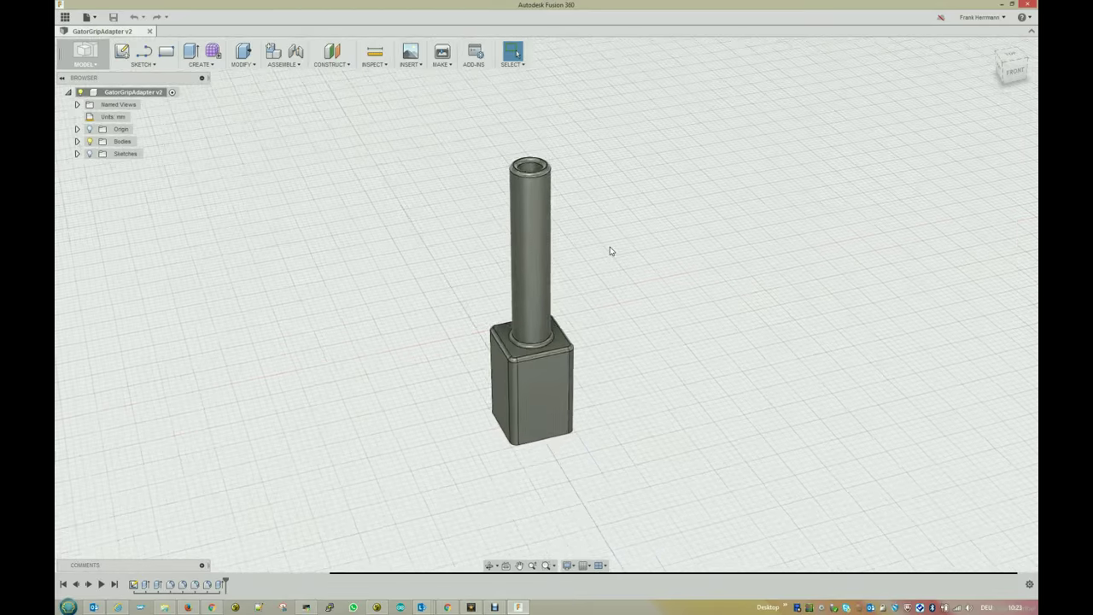
pyautogui.scroll(-2, 610, 251)
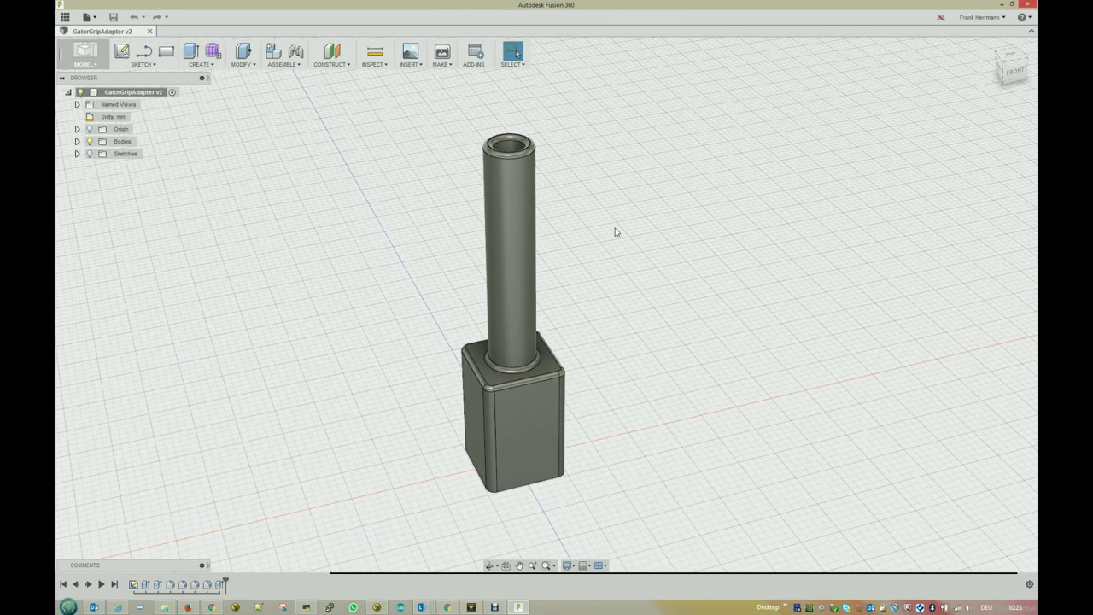
pyautogui.moveTo(615, 231); pyautogui.dragTo(559, 240)
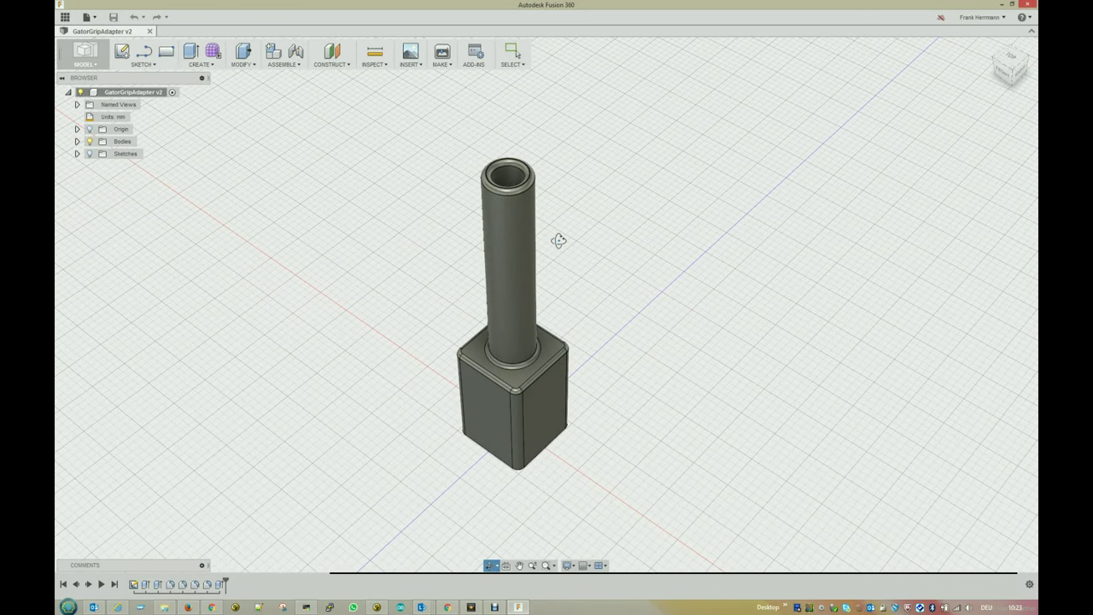
pyautogui.press('Escape')
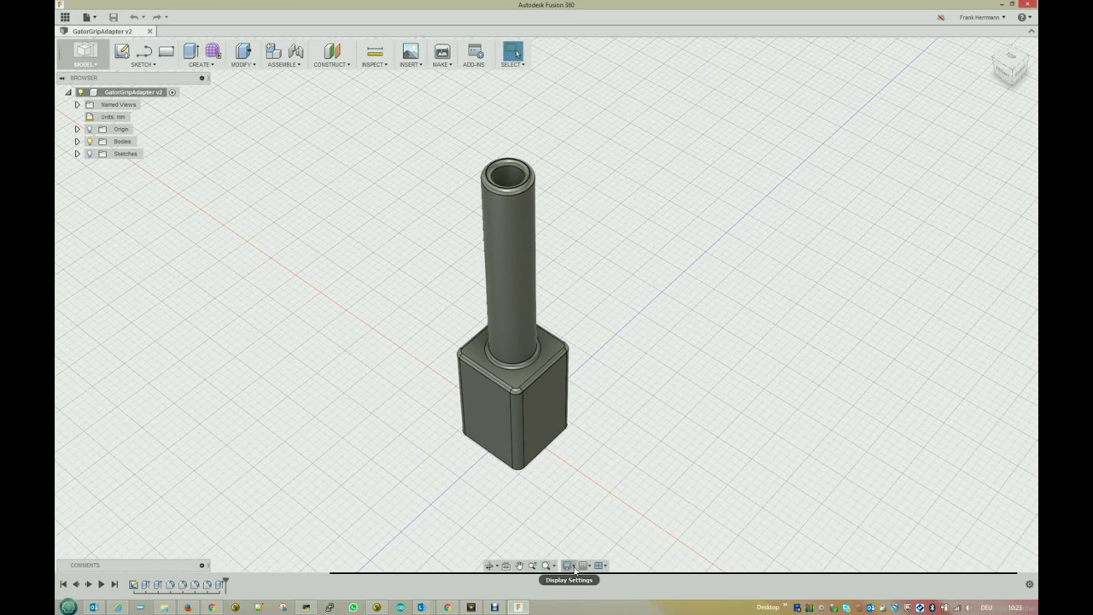
pyautogui.click(567, 565)
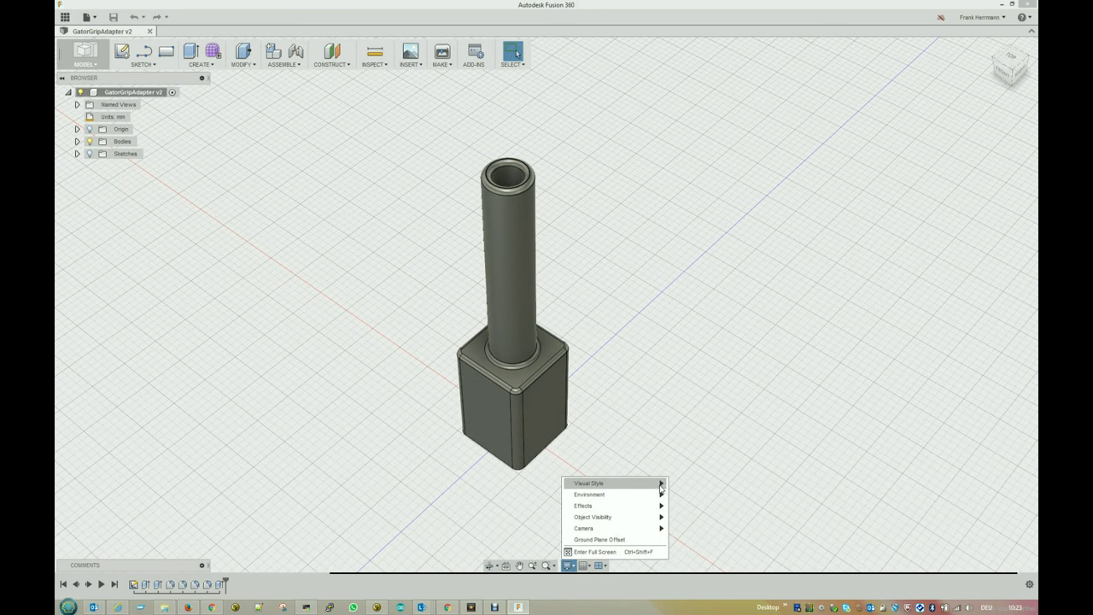
pyautogui.moveTo(660, 487)
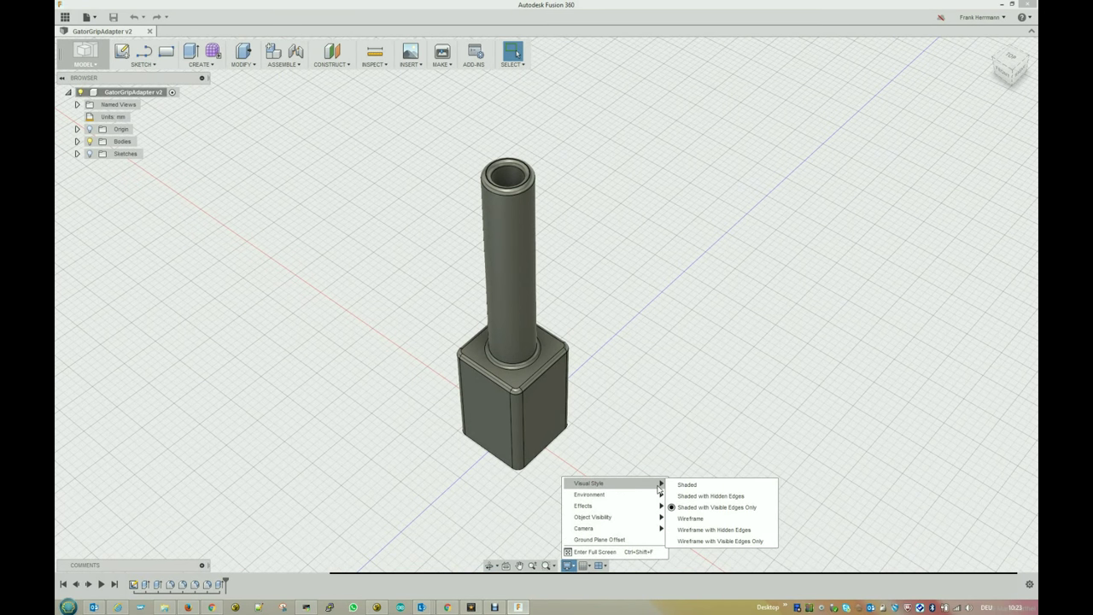
pyautogui.click(697, 498)
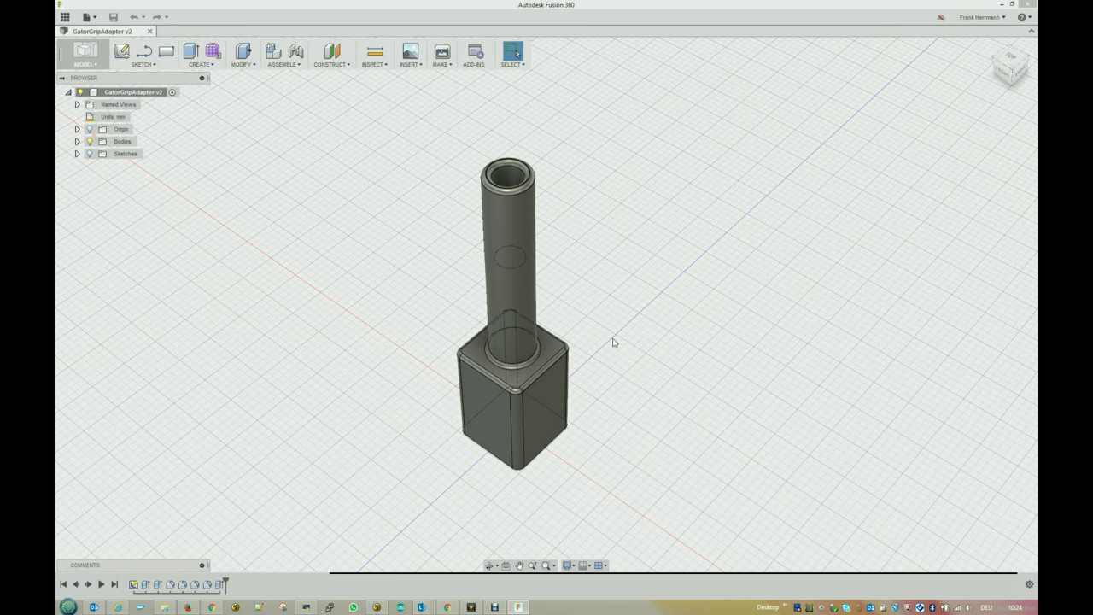
pyautogui.moveTo(624, 352)
pyautogui.mouseDown()
pyautogui.moveTo(642, 325)
pyautogui.moveTo(670, 314)
pyautogui.moveTo(659, 298)
pyautogui.moveTo(612, 324)
pyautogui.moveTo(598, 371)
pyautogui.moveTo(631, 359)
pyautogui.mouseUp()
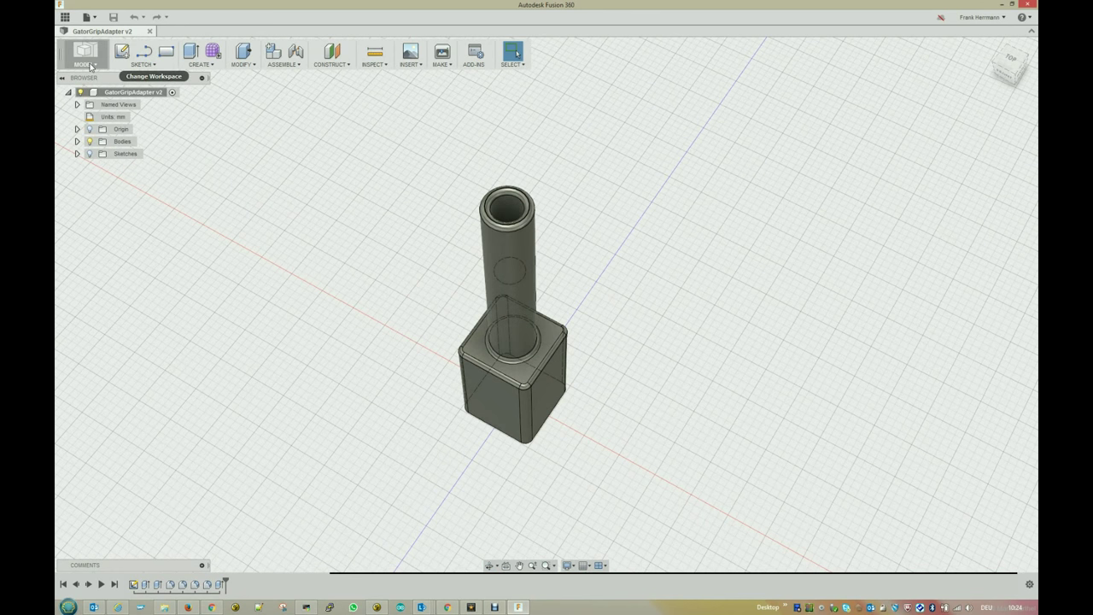
# Change to the Render workspace and view the rendered adapter from another angle.
pyautogui.click(88, 60)
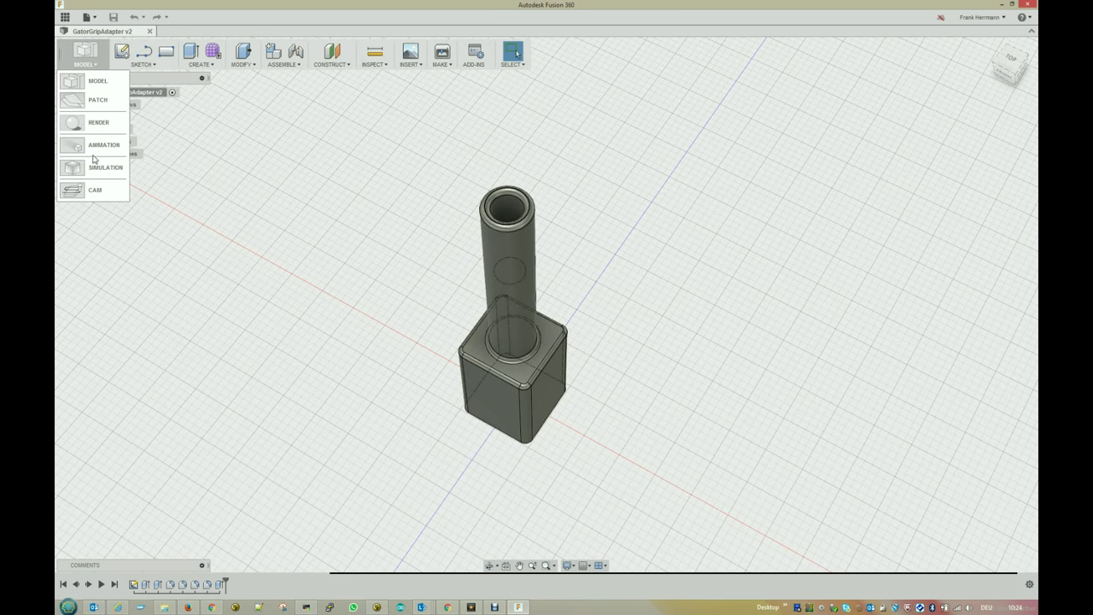
pyautogui.click(95, 127)
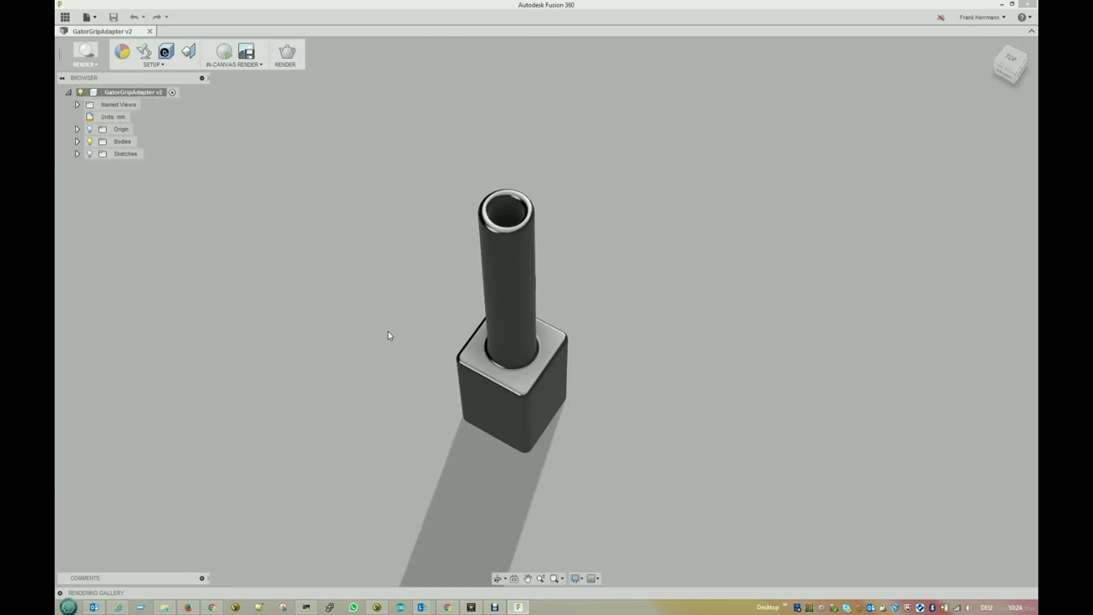
pyautogui.moveTo(388, 335); pyautogui.dragTo(482, 355)
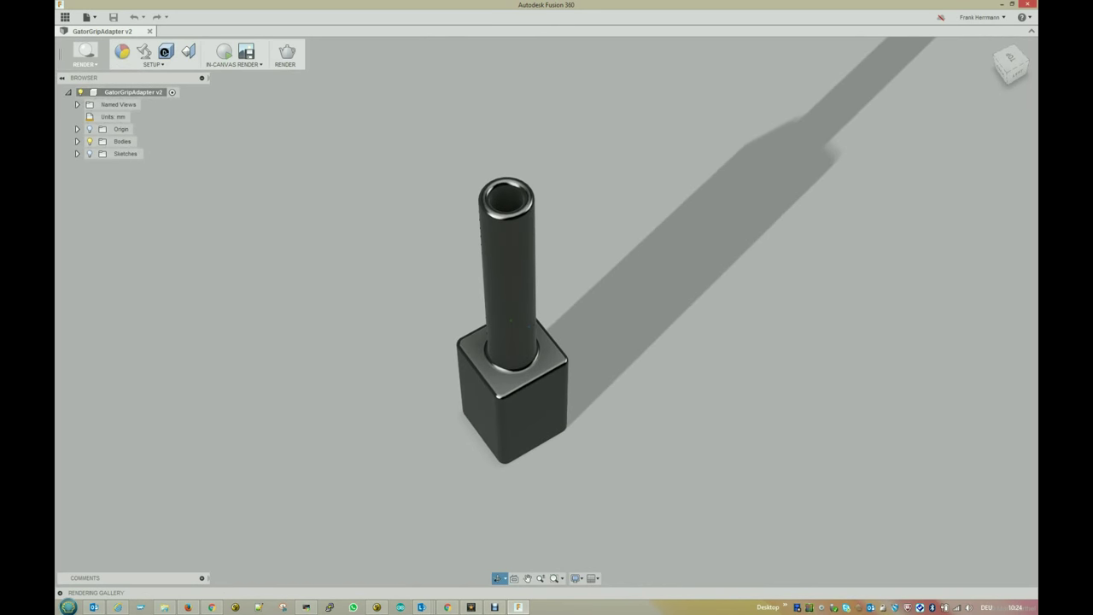
pyautogui.press('Escape')
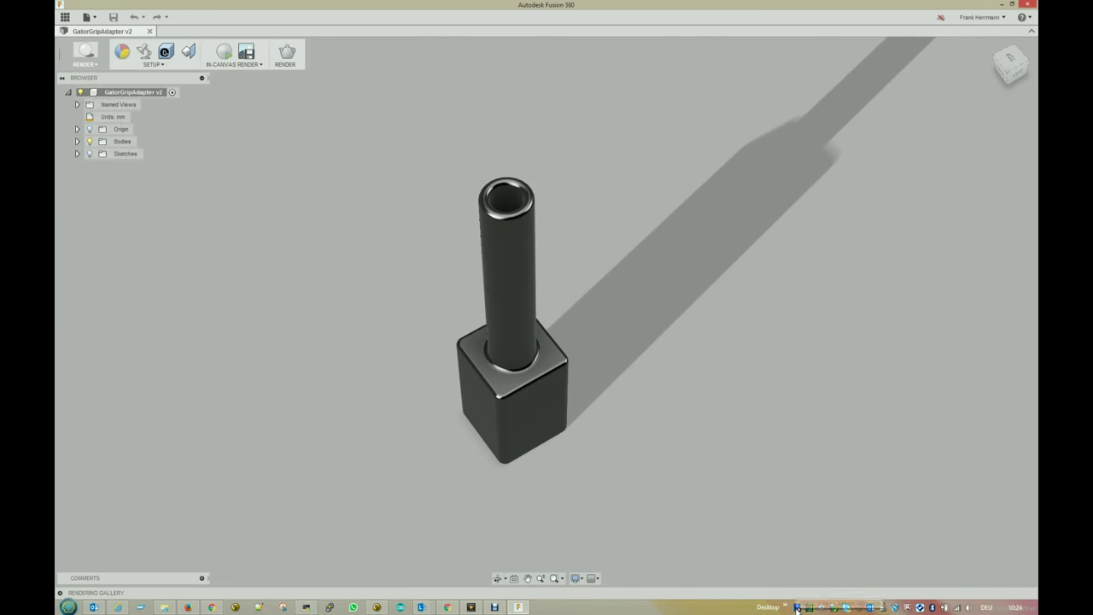
pyautogui.rightClick(796, 608)
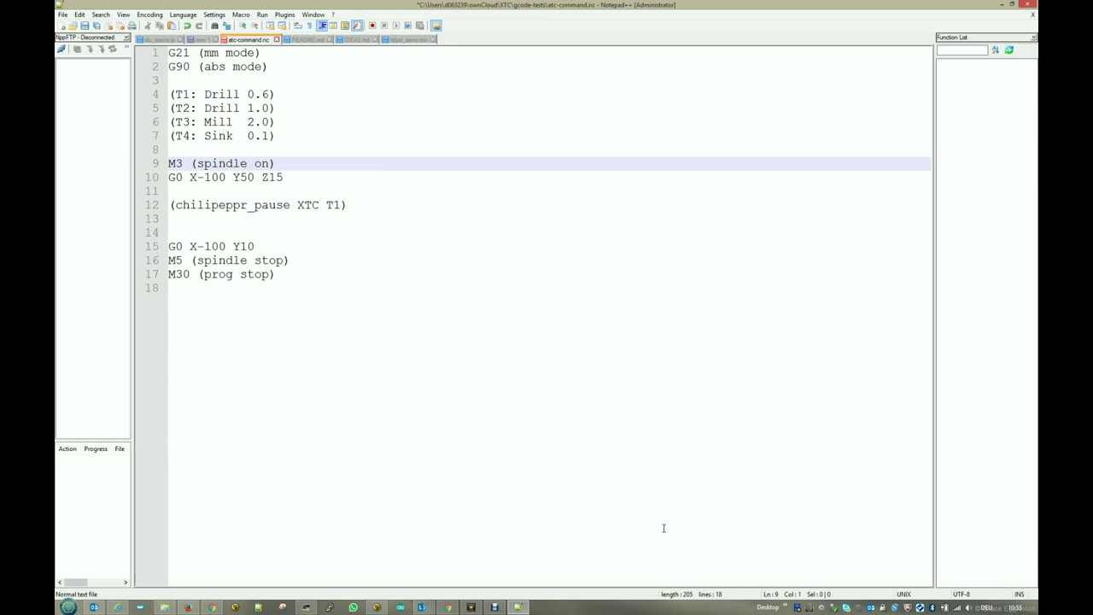
# Move the text cursor up to the T1 drill definition in atc-command.nc to review the tool list.
pyautogui.press('Up')
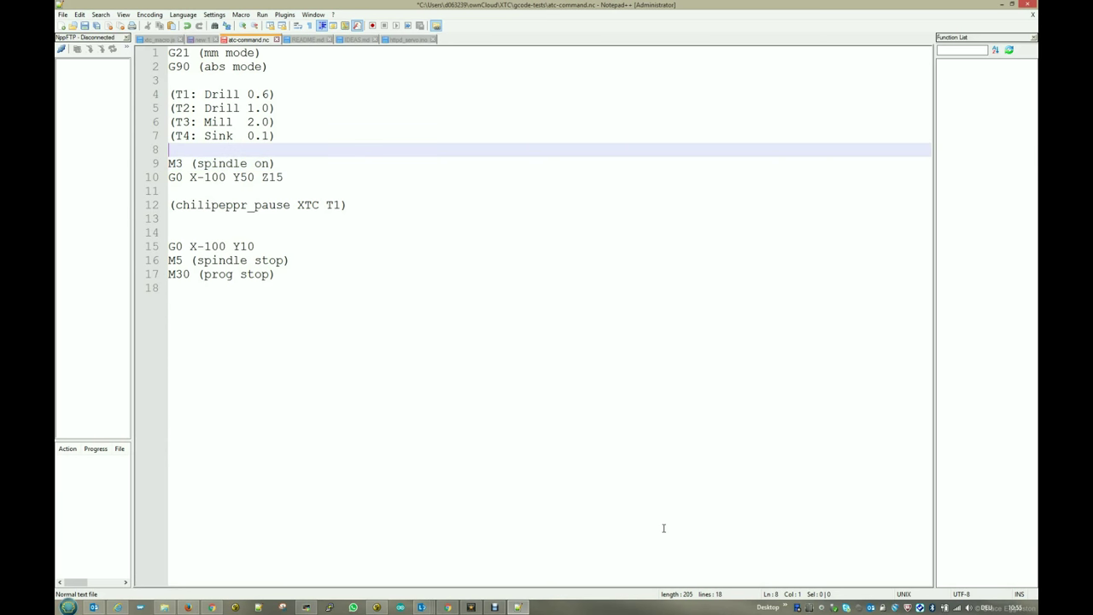
pyautogui.press('Up')
pyautogui.press('Up')
pyautogui.press('Up')
pyautogui.press('Up')
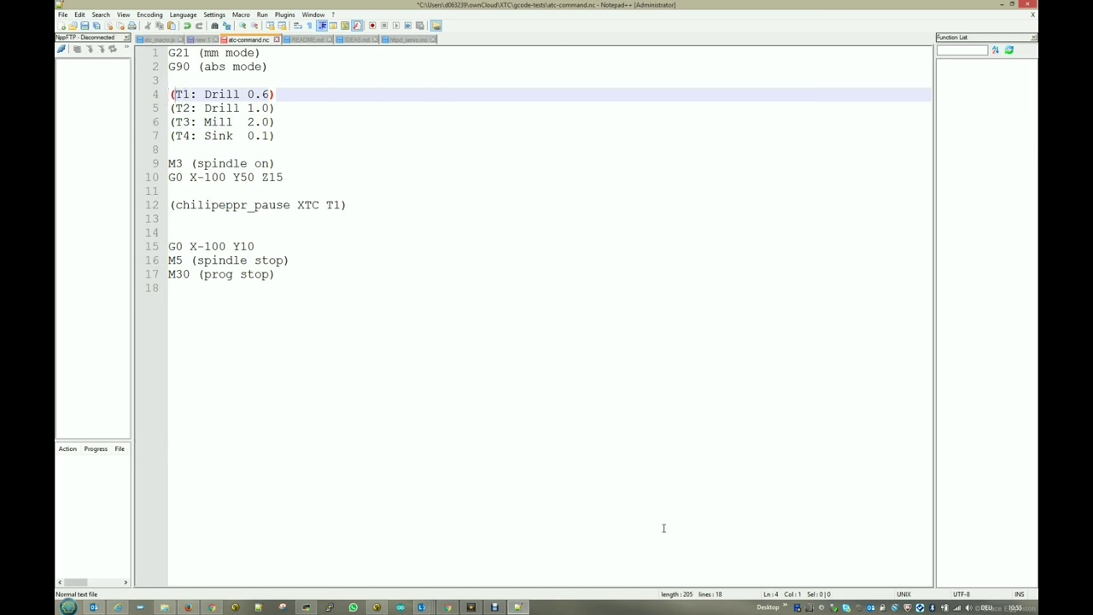
# Review the tool definitions in the G-code comments, from the T1 drill size down to the T3 mill.
pyautogui.press('Right')
pyautogui.press('Right')
pyautogui.press('Right')
pyautogui.press('Right')
pyautogui.press('Right')
pyautogui.press('Right')
pyautogui.press('Right')
pyautogui.press('Right')
pyautogui.press('Right')
pyautogui.press('Down')
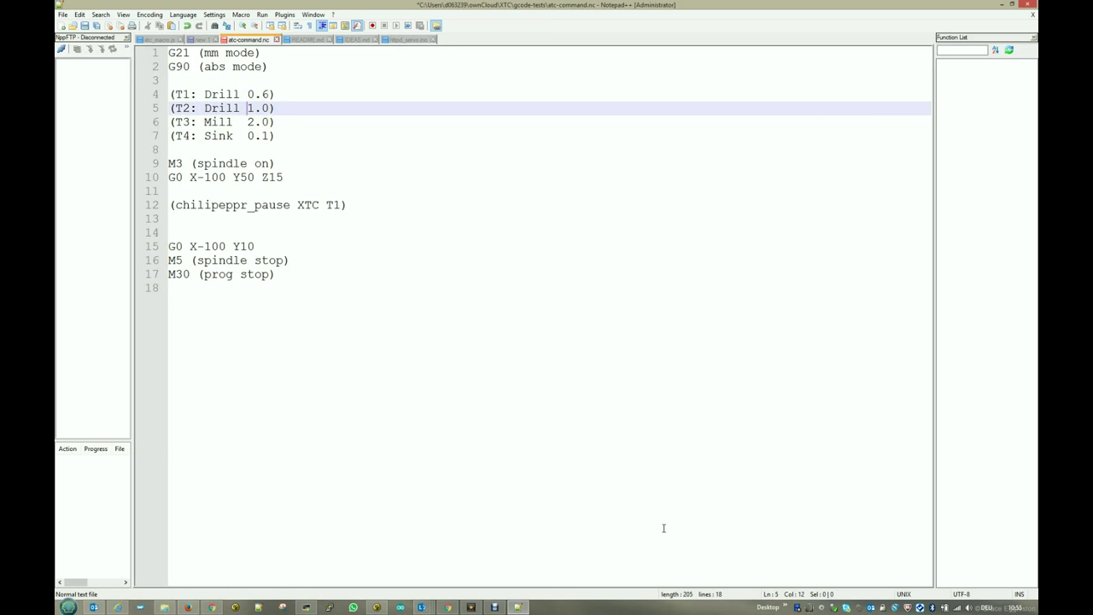
pyautogui.press('Down')
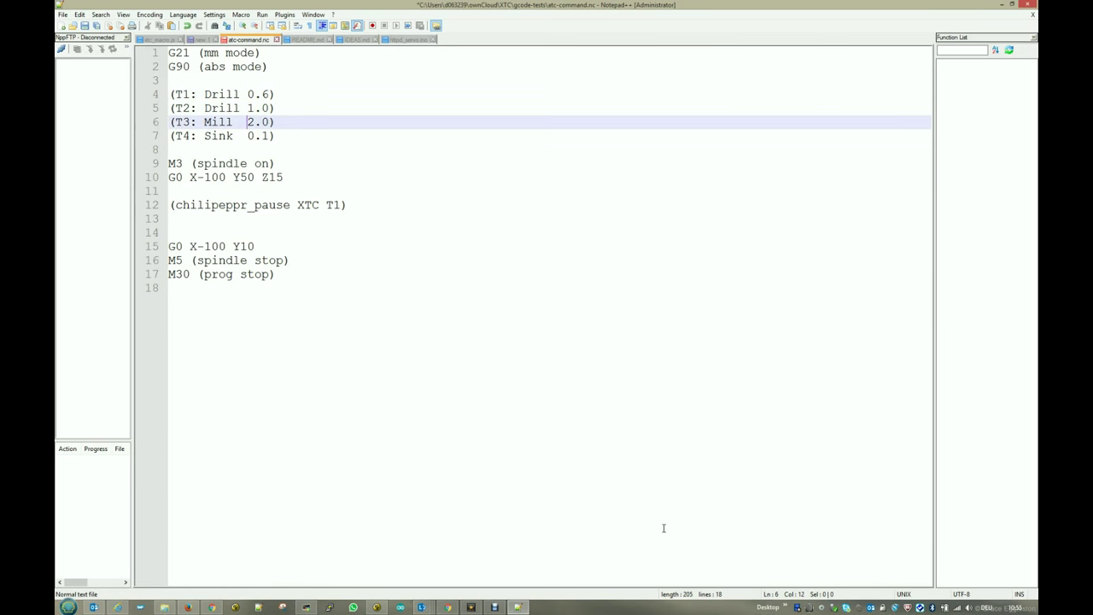
# Copy the (chilipeppr_pause XTC T1) line and insert the copy directly below the G0 X-100 Y10 move.
pyautogui.press('Down')
pyautogui.press('Down')
pyautogui.press('Down')
pyautogui.press('Down')
pyautogui.press('Down')
pyautogui.press('Down')
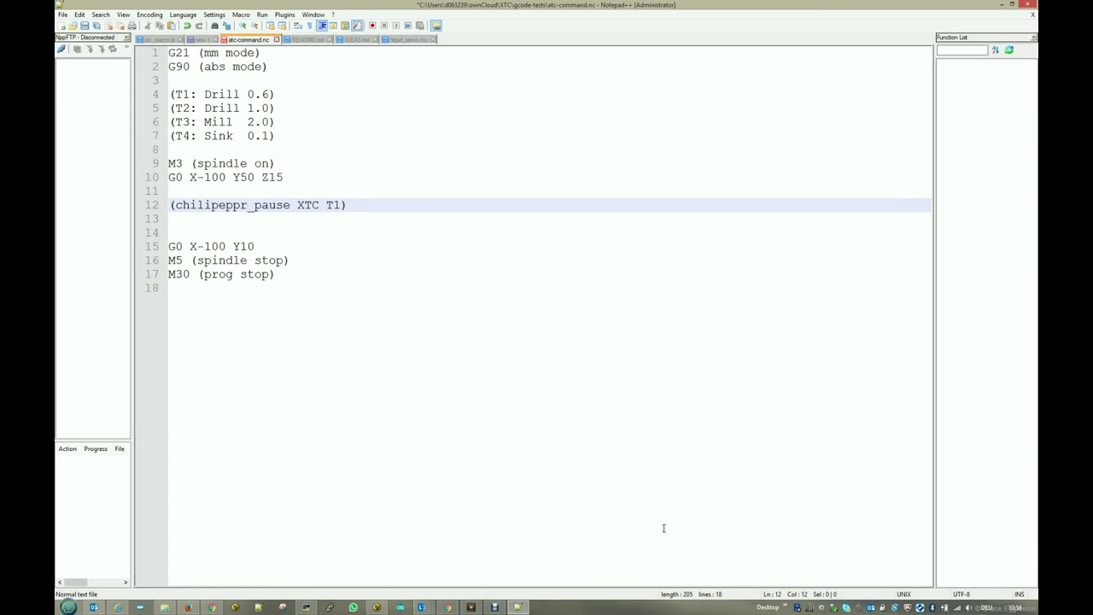
pyautogui.press('Home')
pyautogui.hotkey('shift', 'Down')
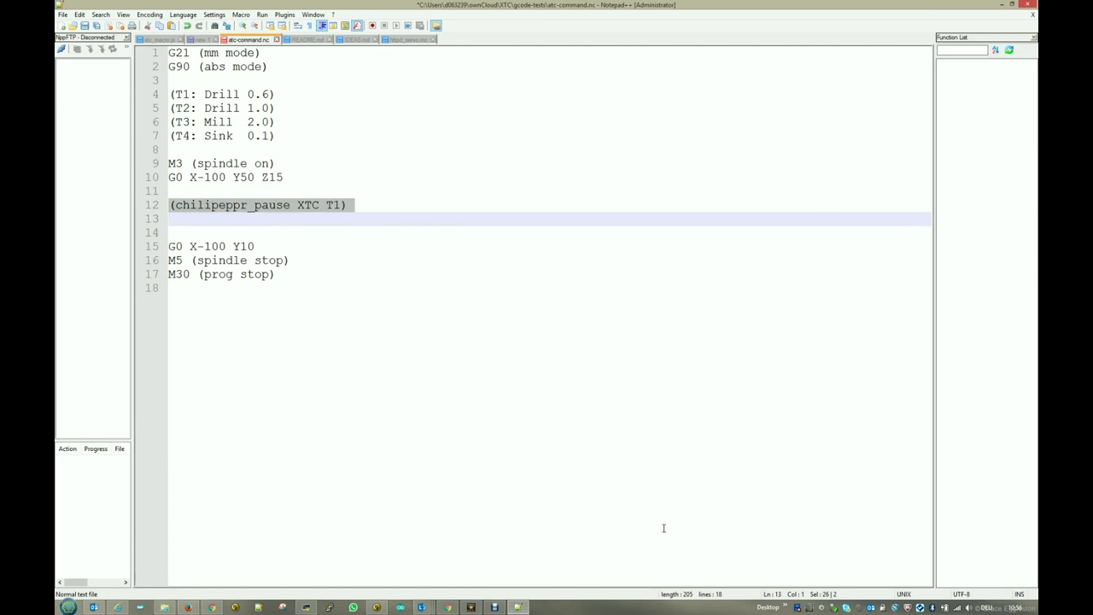
pyautogui.press('Down')
pyautogui.press('Down')
pyautogui.press('Down')
pyautogui.write('(chilipeppr_pause XTC T1)')
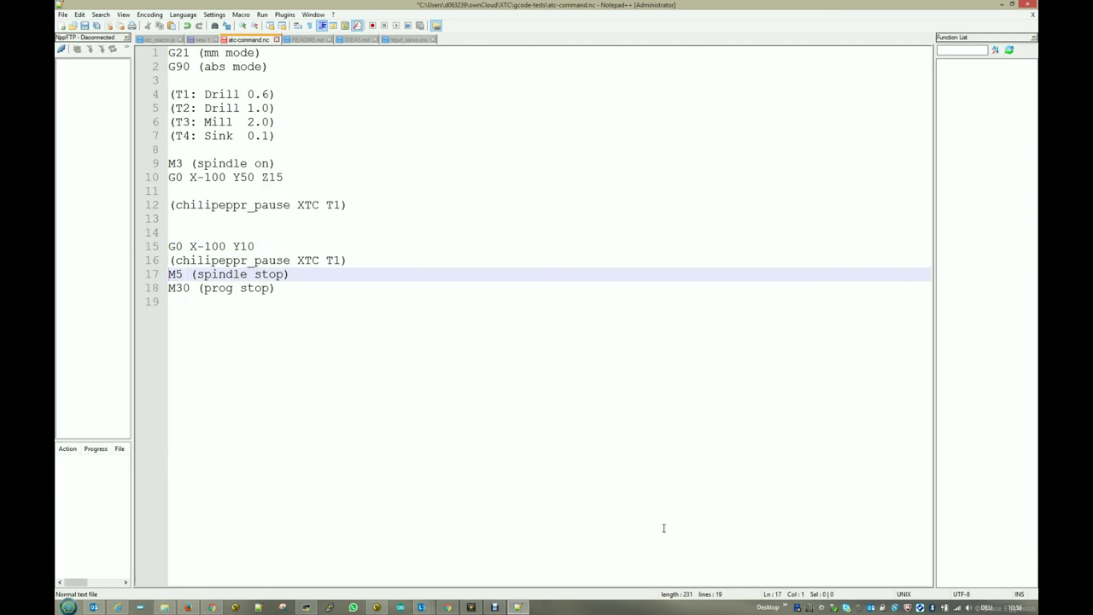
# Compare the two chilipeppr_pause XTC T1 commands and the G0 move between them in the G-code program.
pyautogui.press('Up')
pyautogui.press('Up')
pyautogui.press('Up')
pyautogui.press('Up')
pyautogui.press('Up')
pyautogui.press('Down')
pyautogui.press('Down')
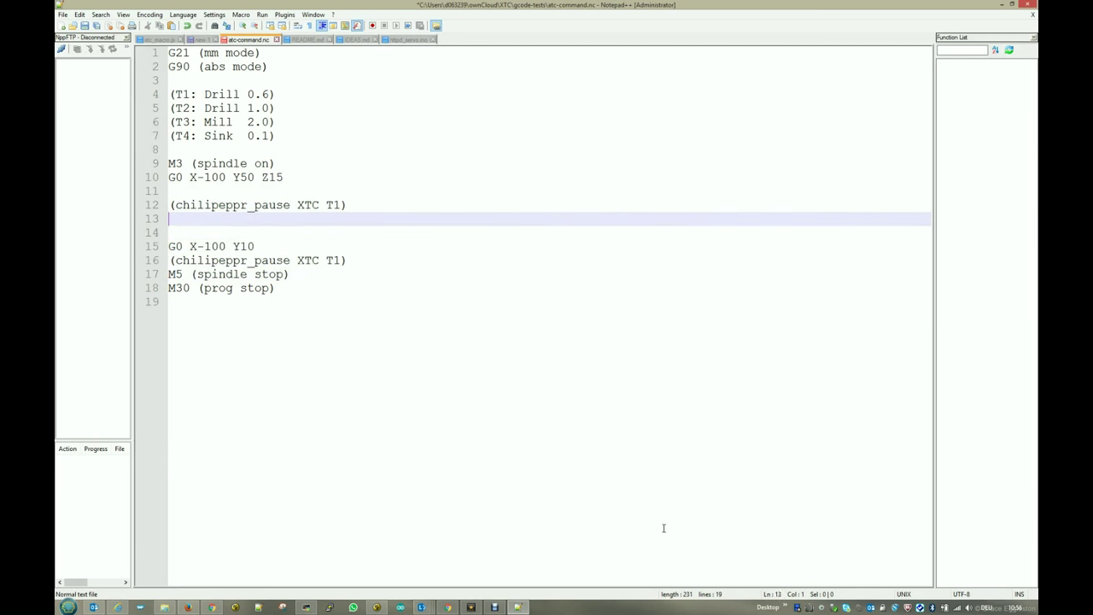
pyautogui.press('Up')
pyautogui.press('Up')
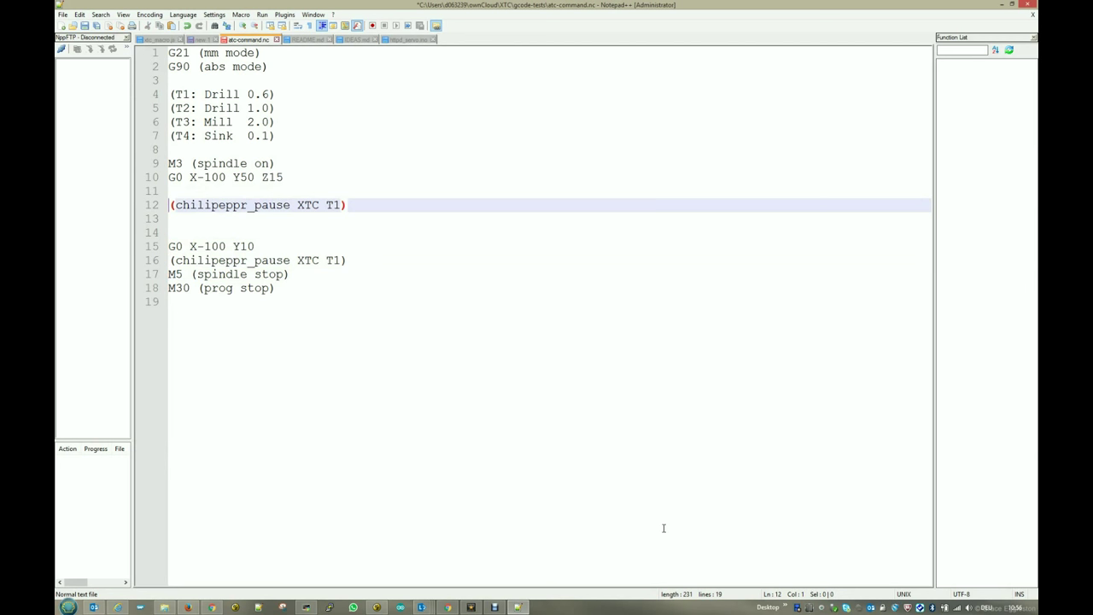
pyautogui.press('Down')
pyautogui.press('Down')
pyautogui.press('Down')
pyautogui.press('Down')
pyautogui.press('Down')
pyautogui.press('Up')
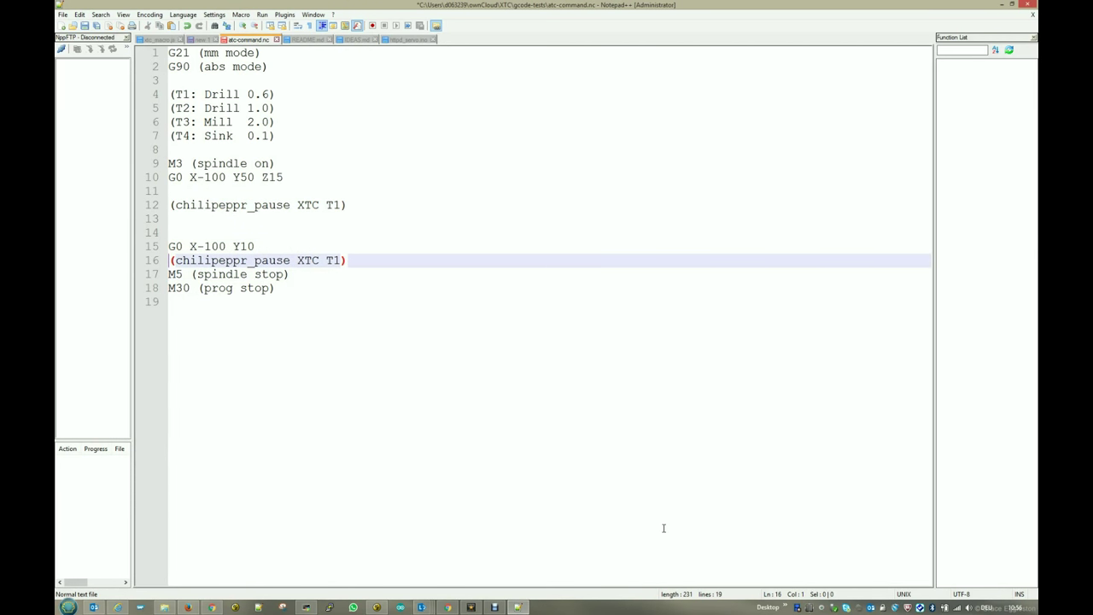
pyautogui.press('Up')
pyautogui.press('Up')
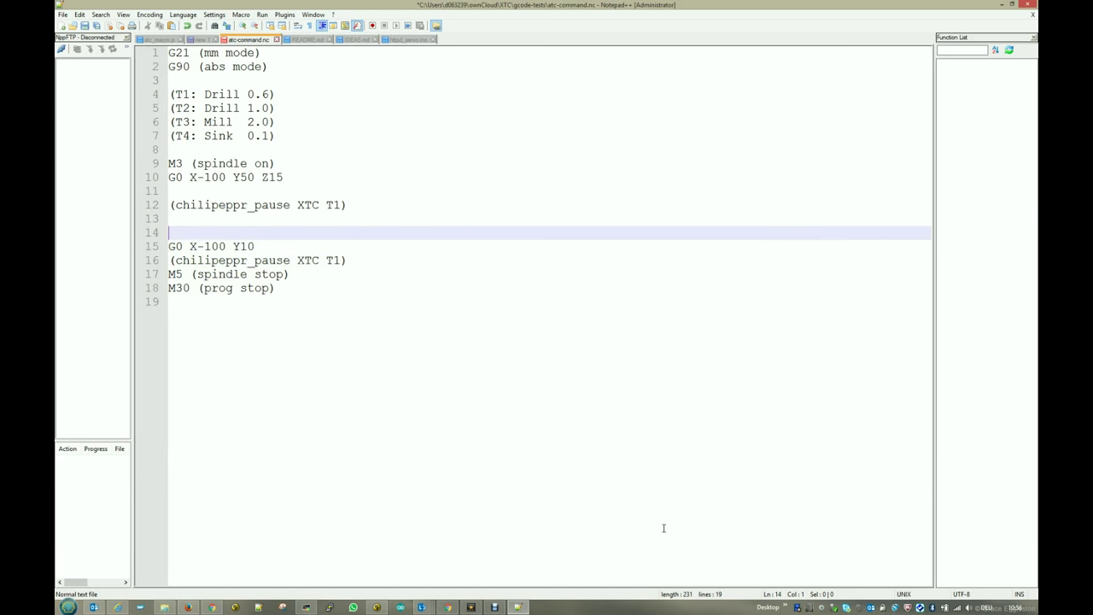
pyautogui.press('Down')
pyautogui.press('Down')
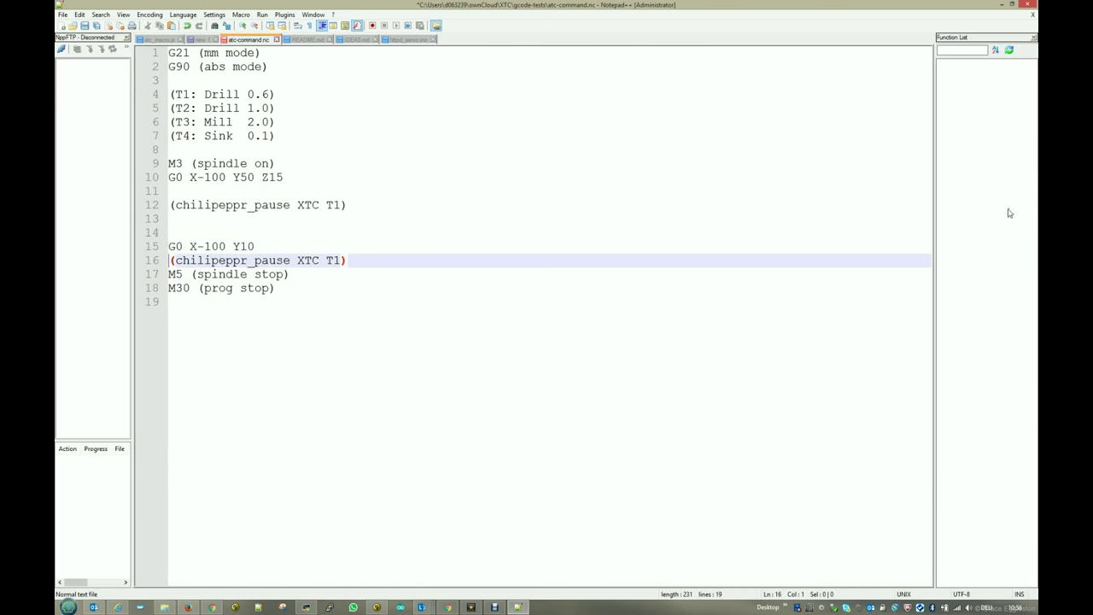
# Switch to ChiliPeppr in the browser and review the startup macro down to the carousel and endmill holder parameters.
pyautogui.click(1002, 5)
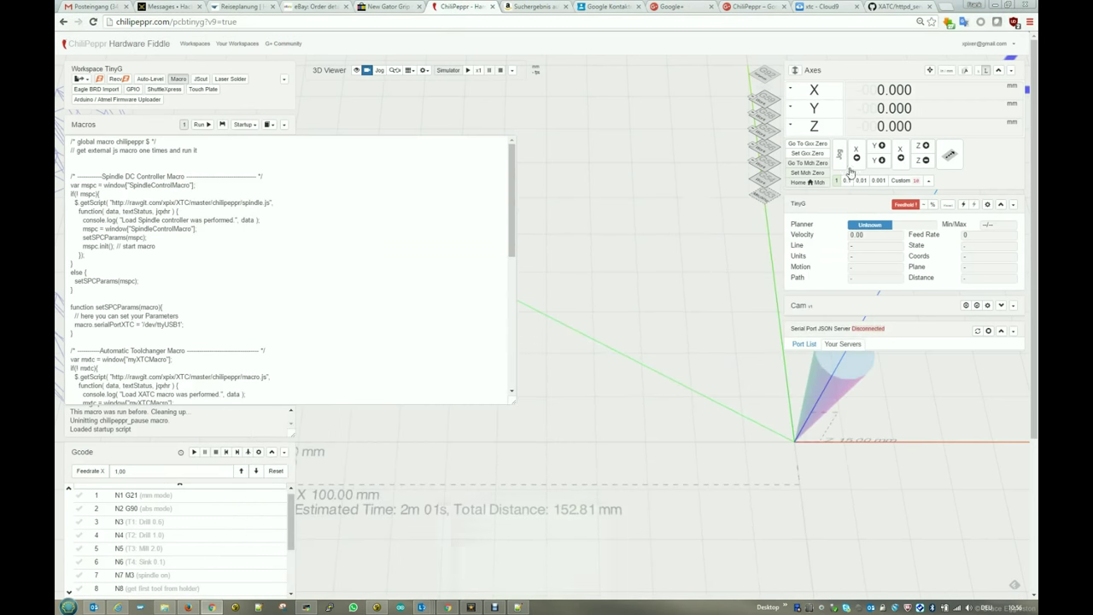
pyautogui.click(226, 229)
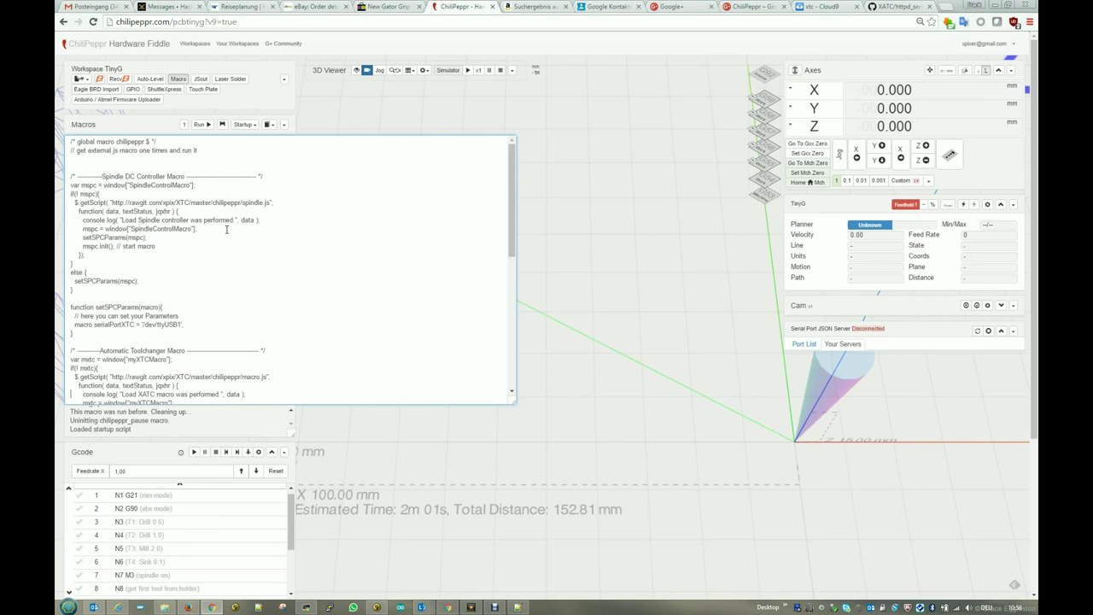
pyautogui.scroll(-3, 226, 229)
pyautogui.scroll(-1, 227, 229)
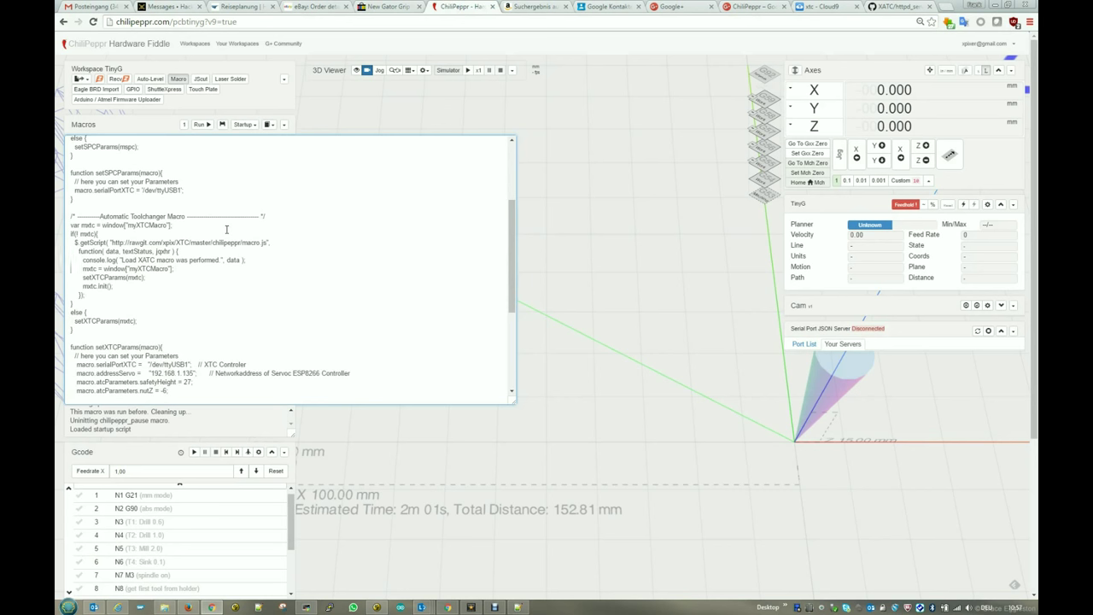
pyautogui.scroll(-5, 226, 229)
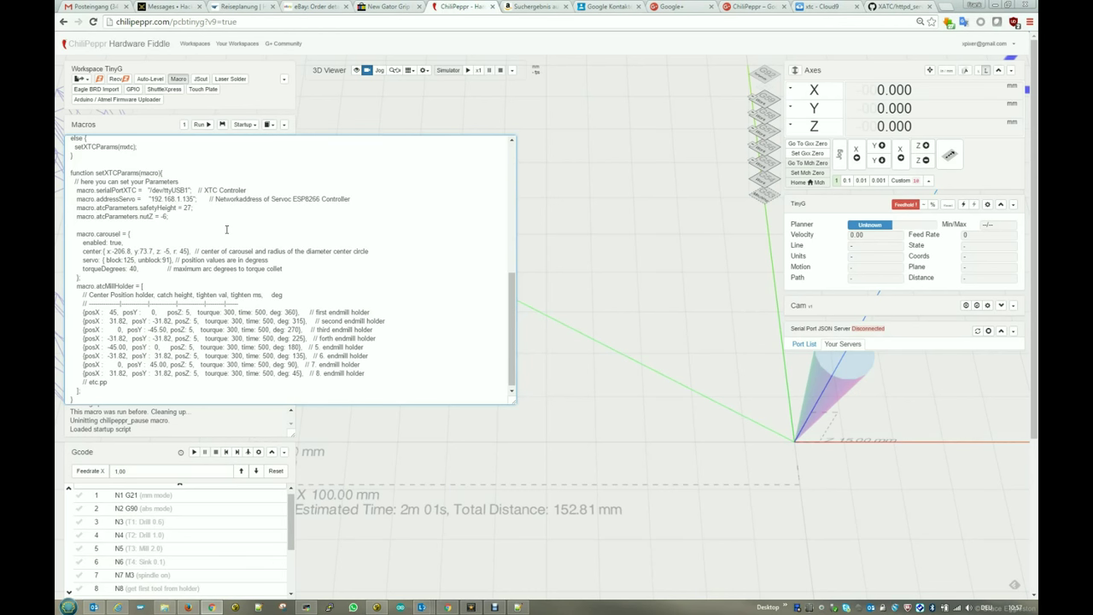
pyautogui.press('Down')
pyautogui.press('Down')
pyautogui.press('Down')
pyautogui.press('Down')
# Switch to the Cloud9 workspace and open macro.js to view the default atcParameters of myXTCMacro.
pyautogui.click(807, 10)
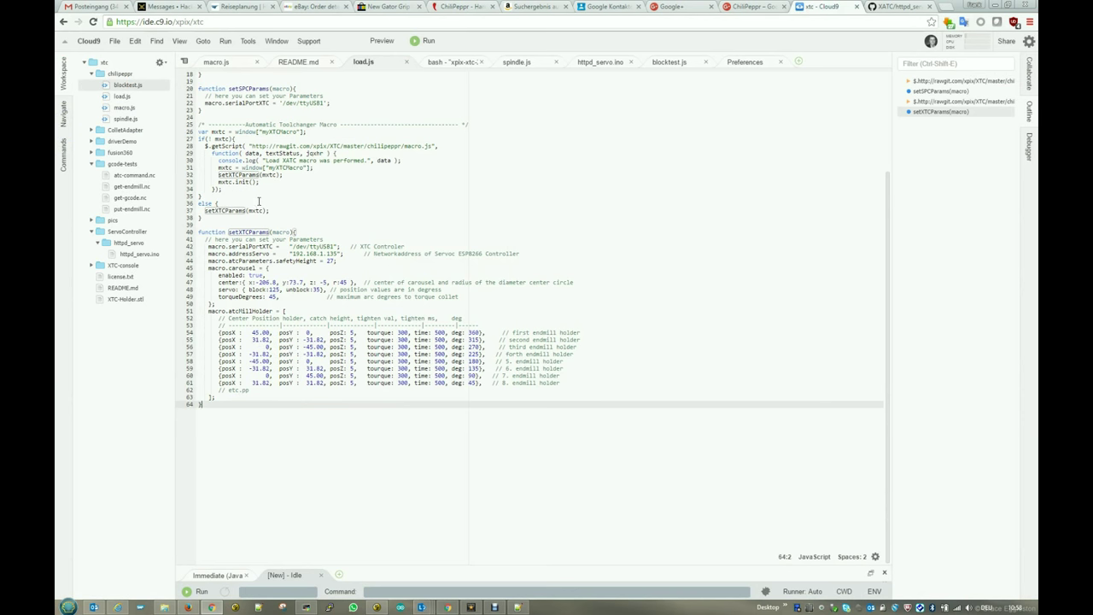
pyautogui.click(216, 61)
pyautogui.click(397, 275)
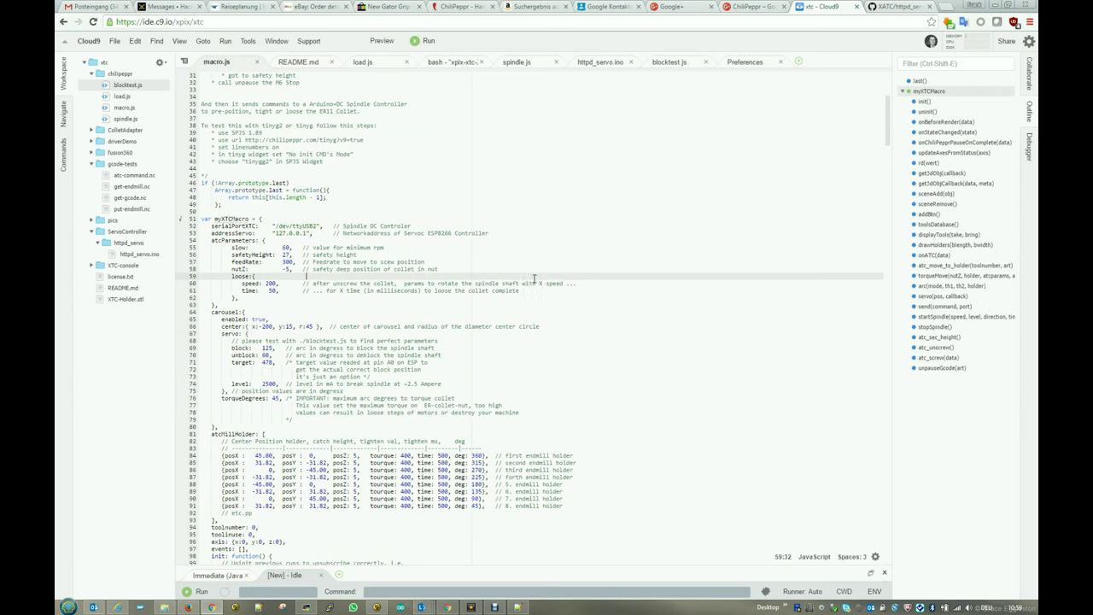
pyautogui.click(459, 248)
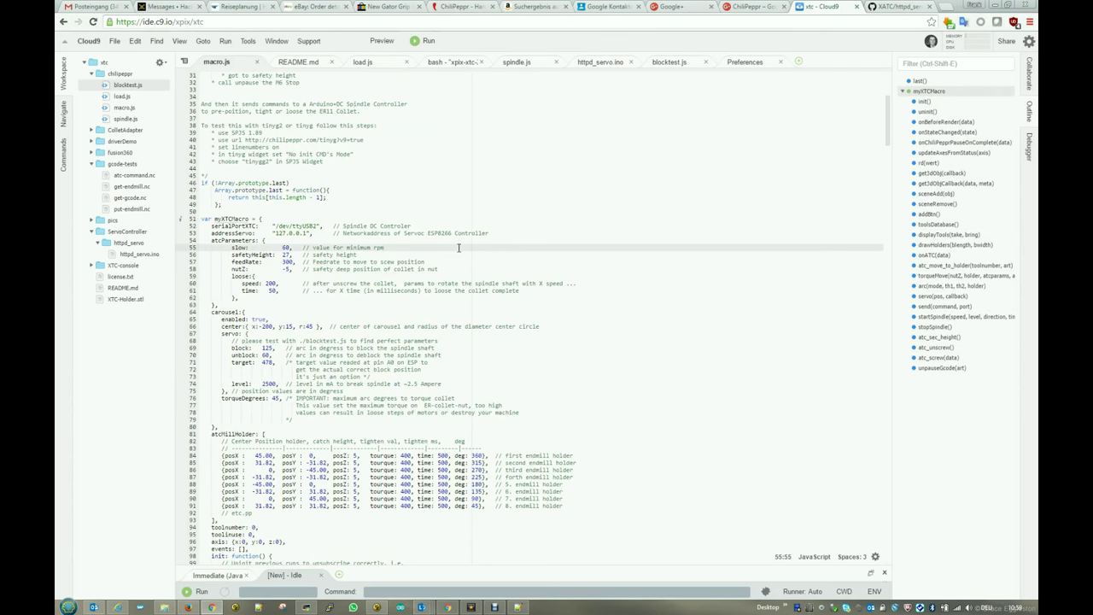
# Read through macro.js from the carousel and holder settings to the init, uninit and onChiliPepprPauseOnComplete functions.
pyautogui.scroll(-5, 459, 248)
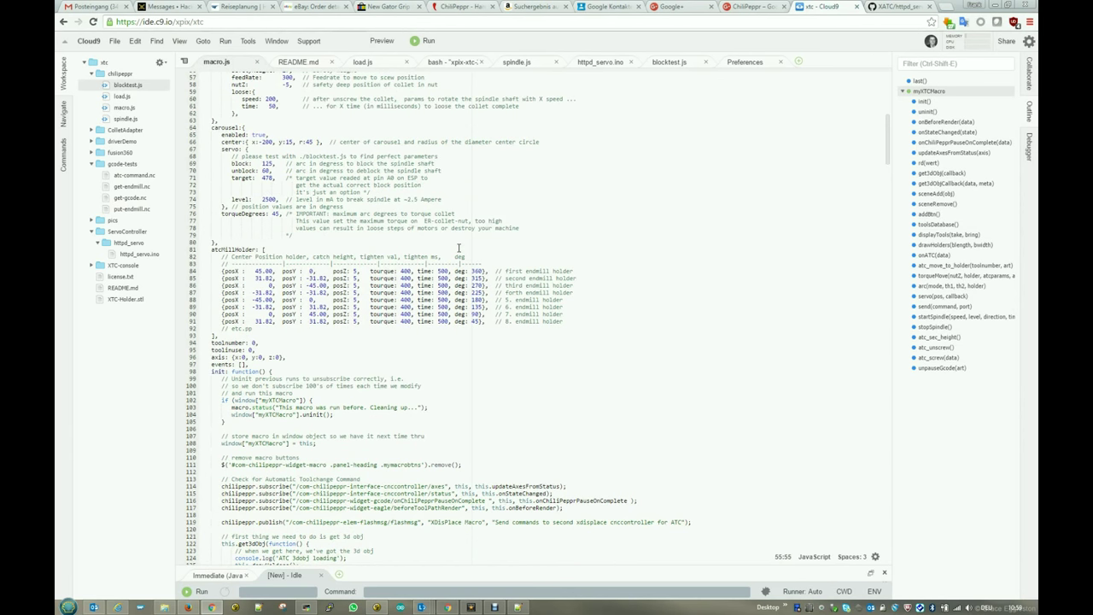
pyautogui.scroll(-5, 458, 248)
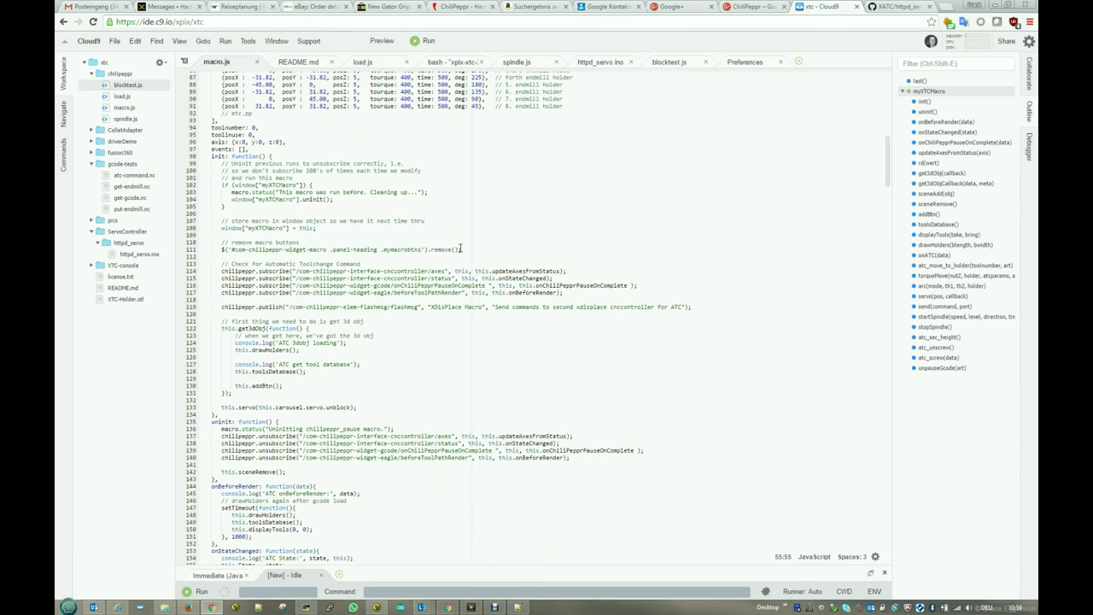
pyautogui.scroll(-6, 458, 245)
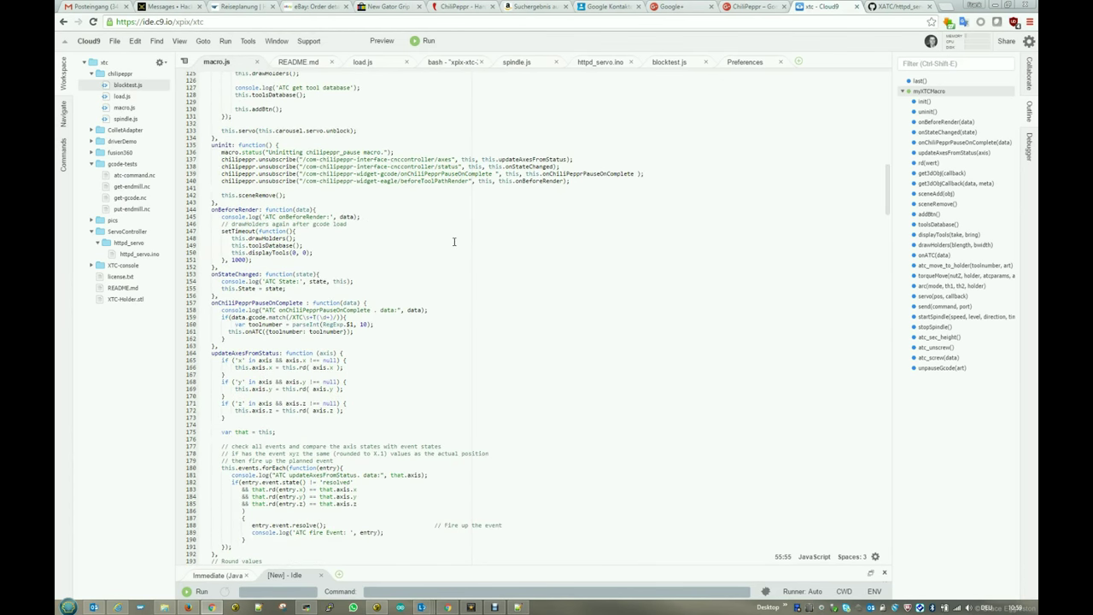
pyautogui.scroll(-3, 454, 241)
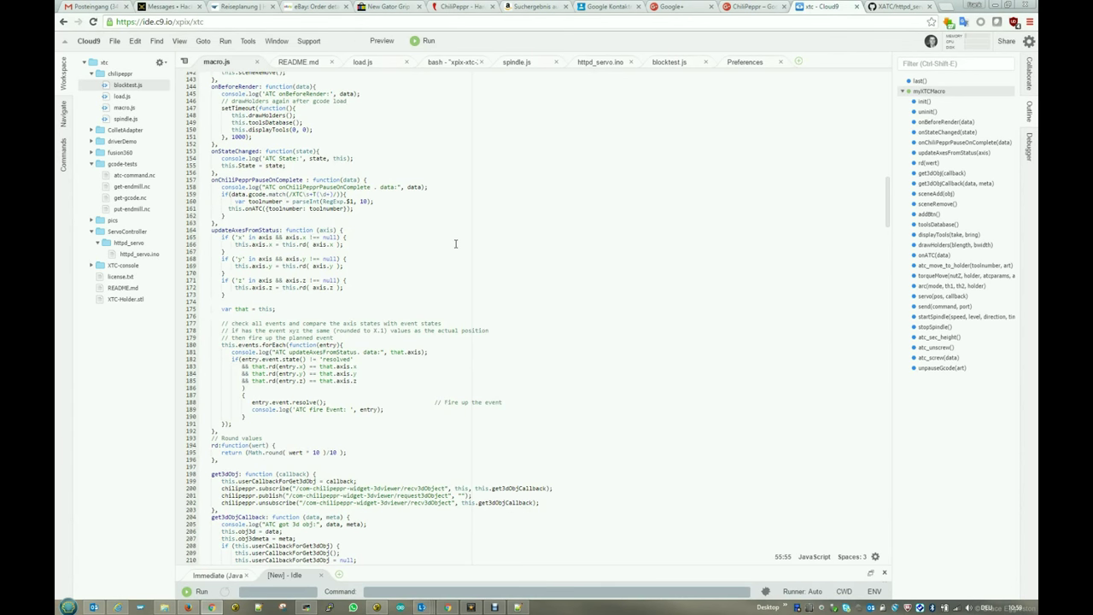
# Examine updateAxesFromStatus and its event check, continuing through onATC to the EVENT Planning section of atc_move_to_holder.
pyautogui.click(382, 299)
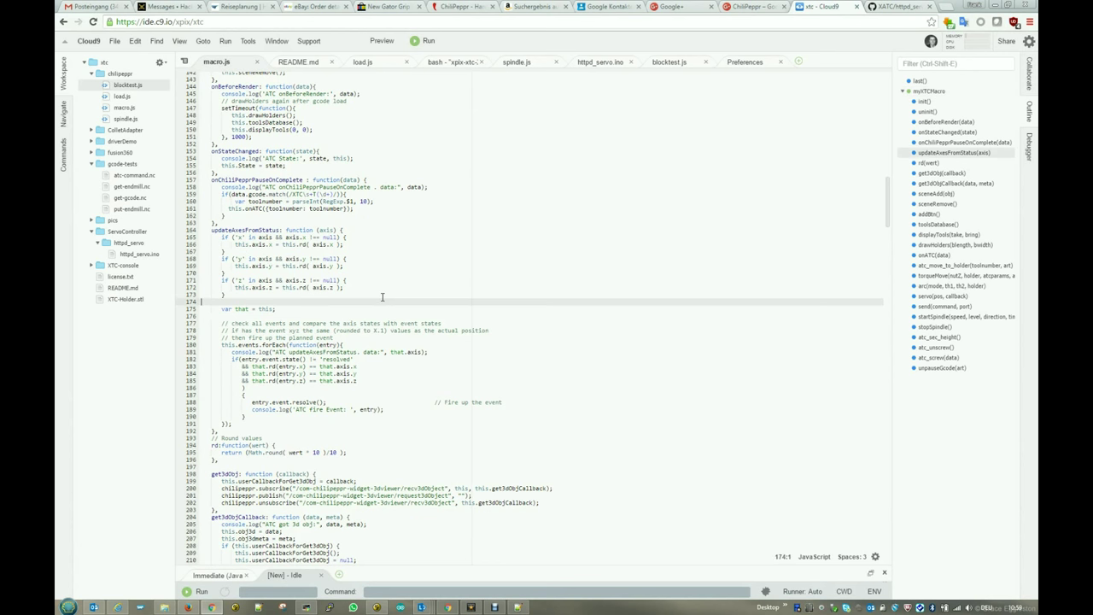
pyautogui.scroll(-3, 381, 297)
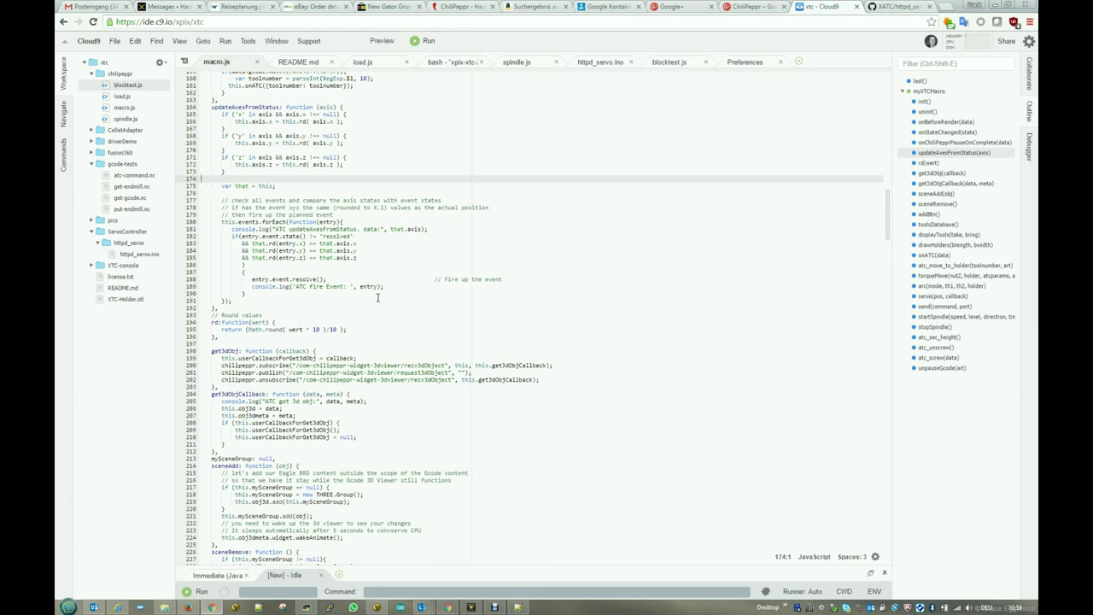
pyautogui.scroll(-20, 378, 299)
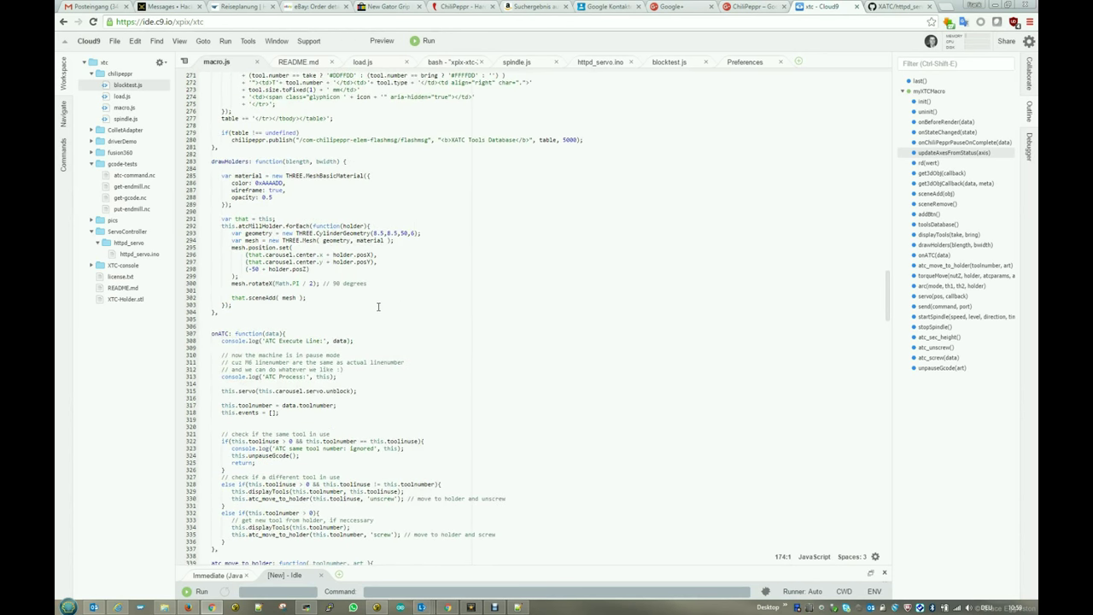
pyautogui.scroll(-12, 377, 303)
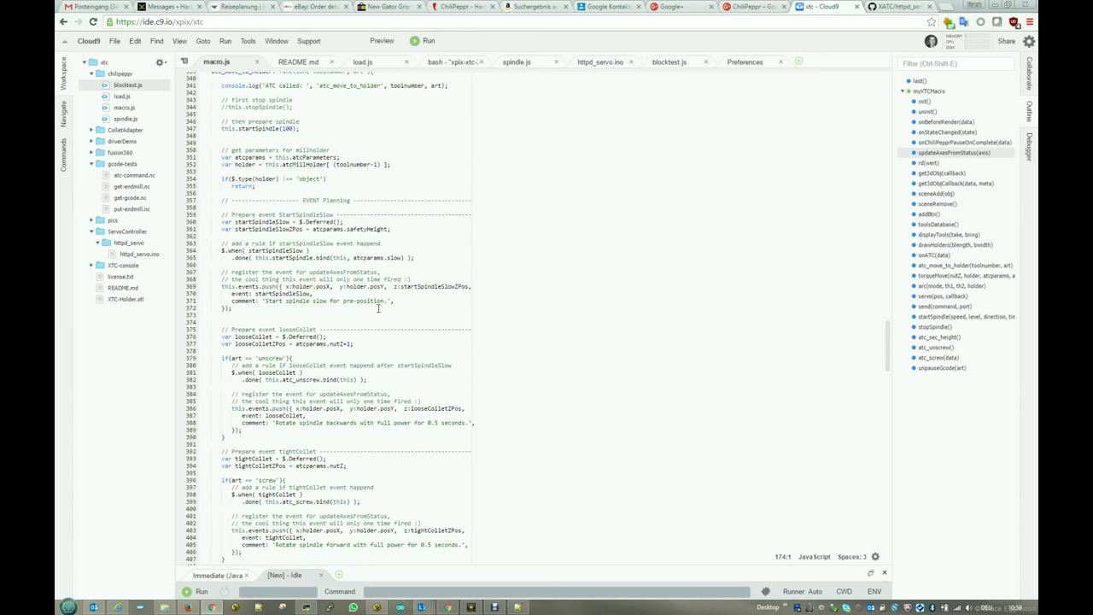
pyautogui.scroll(-3, 378, 308)
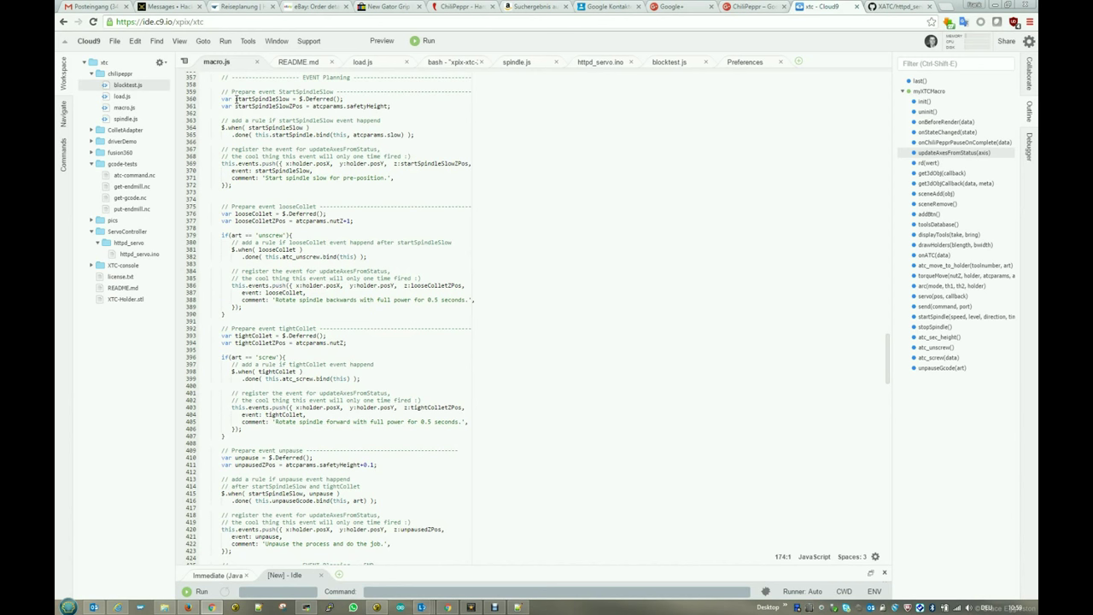
# Examine the startSpindleSlow deferred variable and the rule that binds startSpindle to it.
pyautogui.moveTo(235, 100); pyautogui.dragTo(293, 99)
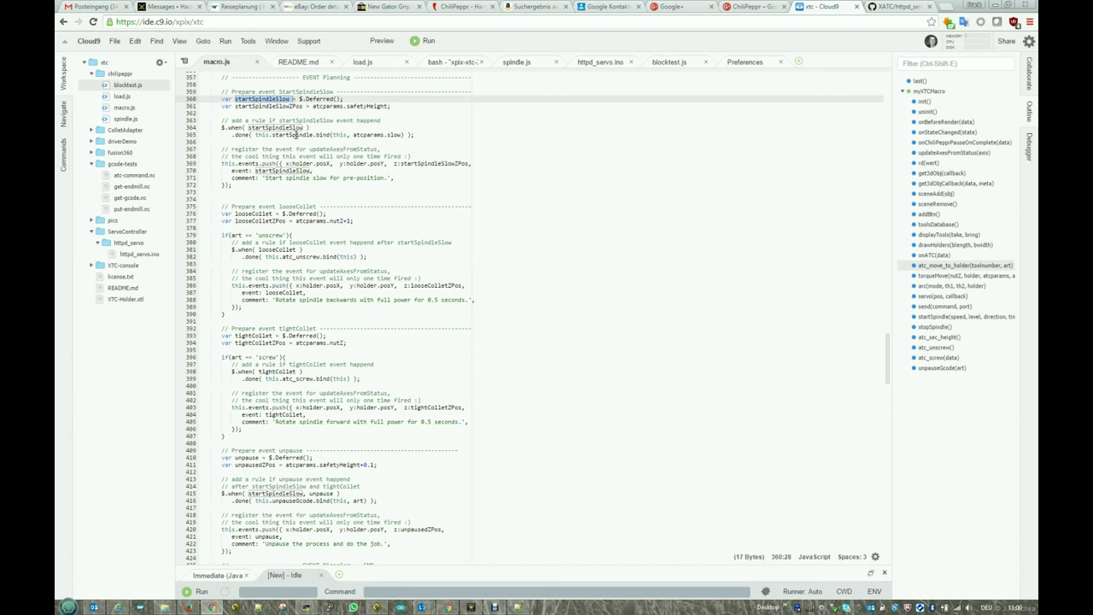
pyautogui.click(295, 135)
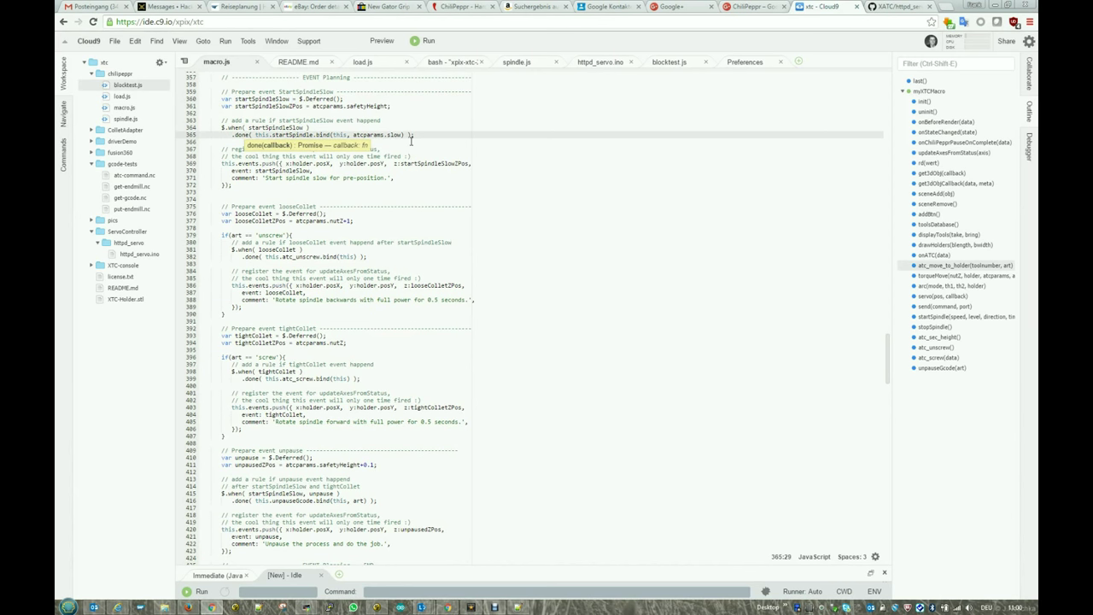
pyautogui.click(376, 192)
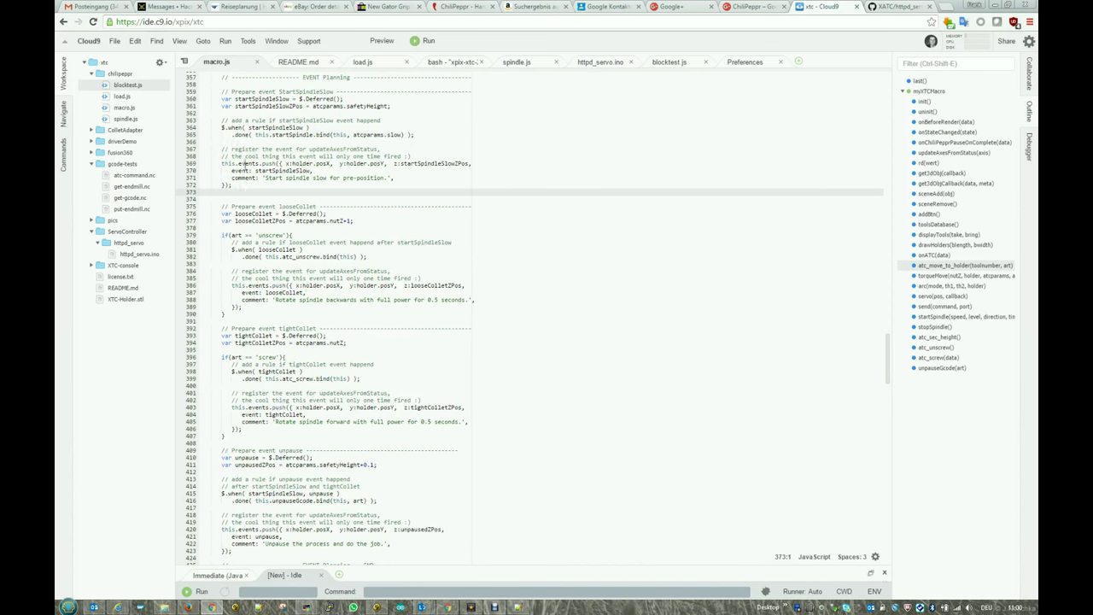
# Examine the events.push registration for startSpindleSlow, covering its holder coordinates, event and comment entries.
pyautogui.click(248, 163)
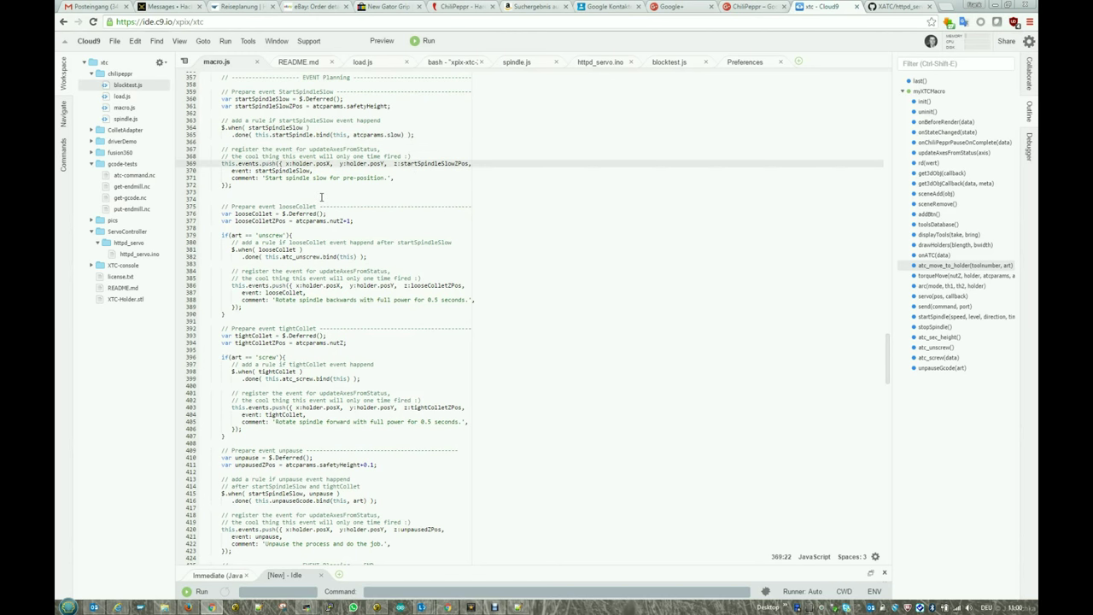
pyautogui.press('Right')
pyautogui.press('Right')
pyautogui.press('Right')
pyautogui.press('Right')
pyautogui.press('Right')
pyautogui.press('Right')
pyautogui.press('Right')
pyautogui.press('Right')
pyautogui.press('Right')
pyautogui.press('Right')
pyautogui.press('Right')
pyautogui.press('Right')
pyautogui.press('Right')
pyautogui.press('Right')
pyautogui.press('Right')
pyautogui.press('Right')
pyautogui.press('Right')
pyautogui.press('Right')
pyautogui.press('Right')
pyautogui.press('Right')
pyautogui.press('Right')
pyautogui.press('Right')
pyautogui.press('Right')
pyautogui.press('Right')
pyautogui.press('Right')
pyautogui.press('Home')
pyautogui.press('Down')
pyautogui.press('Down')
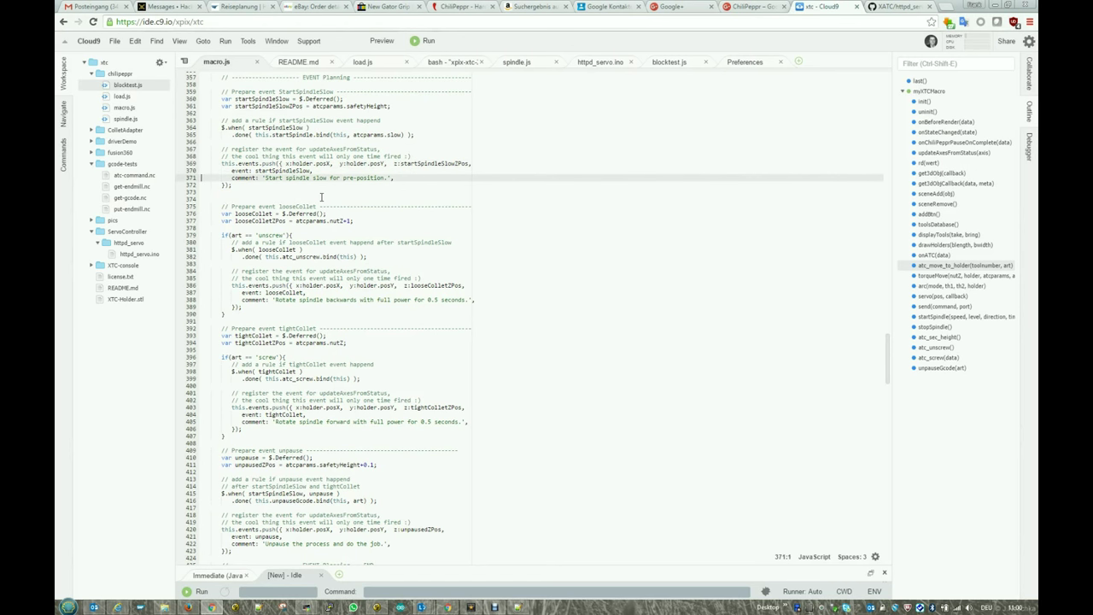
pyautogui.press('Up')
pyautogui.press('End')
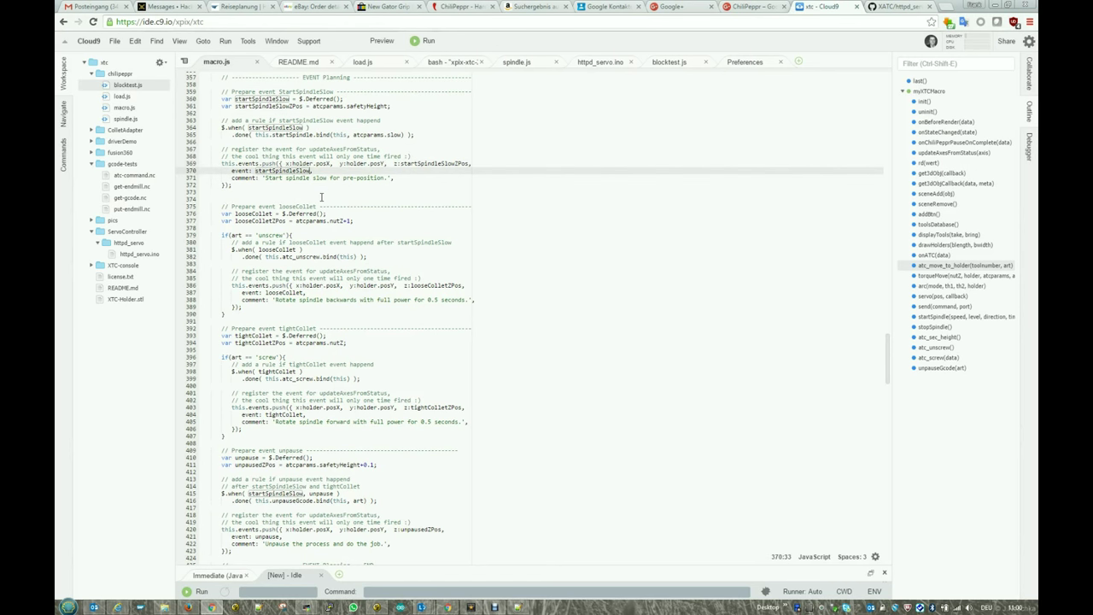